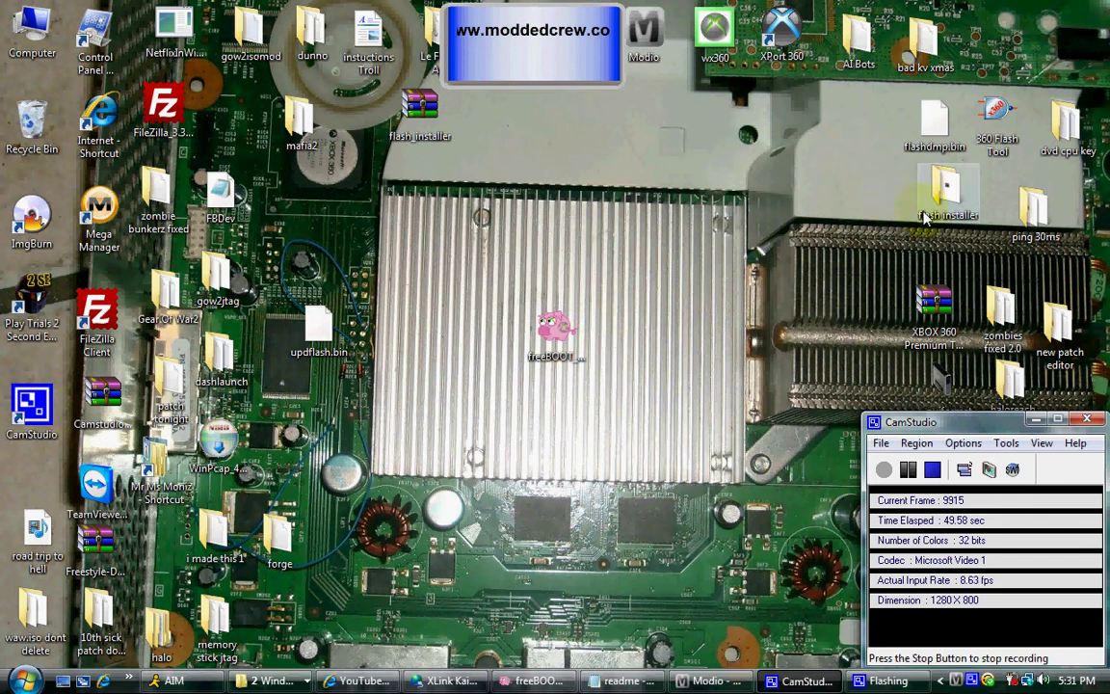
# View the ping 30ms folder's contents, close it, and bring the Modio window back
pyautogui.doubleClick(1035, 213)
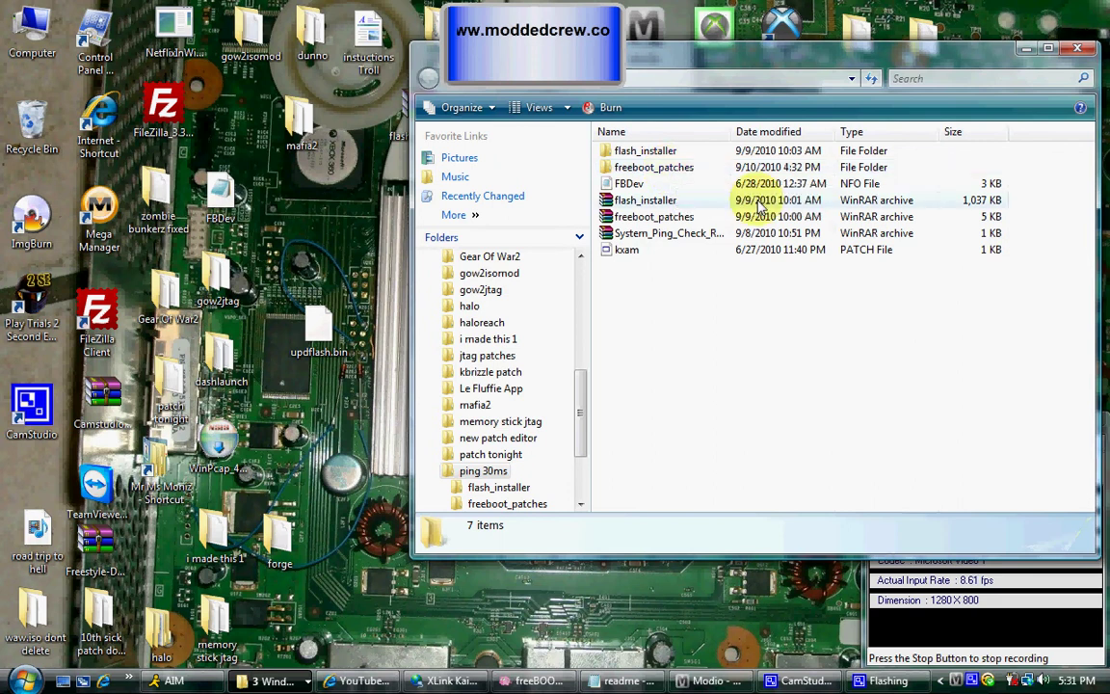
pyautogui.click(1079, 51)
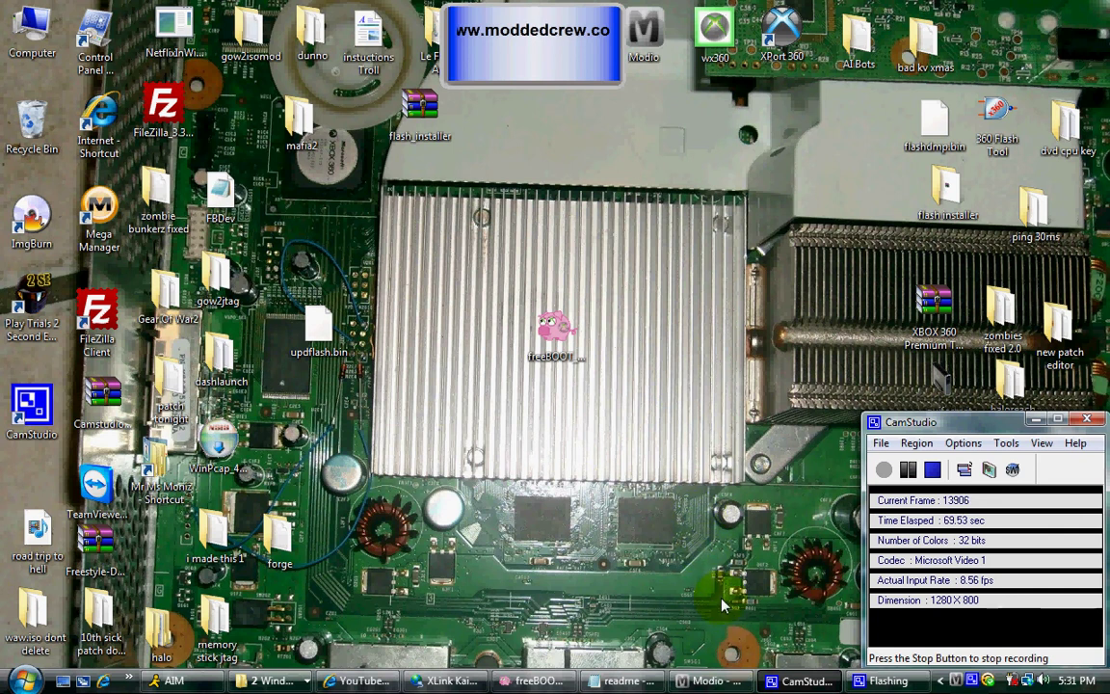
pyautogui.click(703, 684)
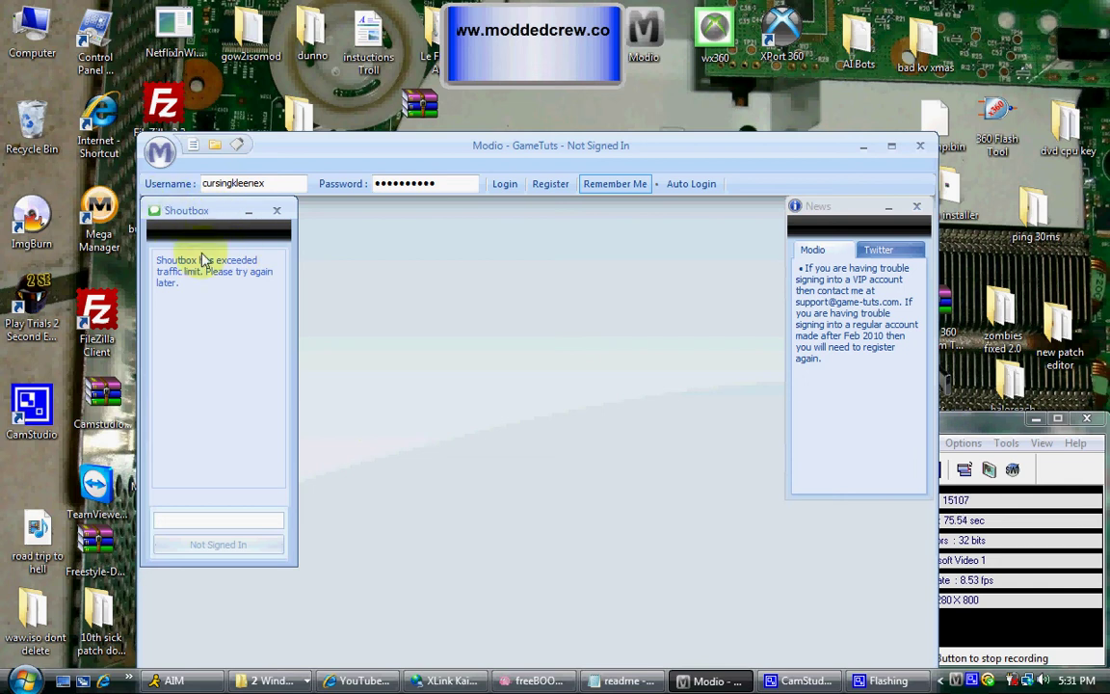
# Load the Xbox 360 hard drive in Modio's Device Explorer, retrying after the no-devices error
pyautogui.click(160, 152)
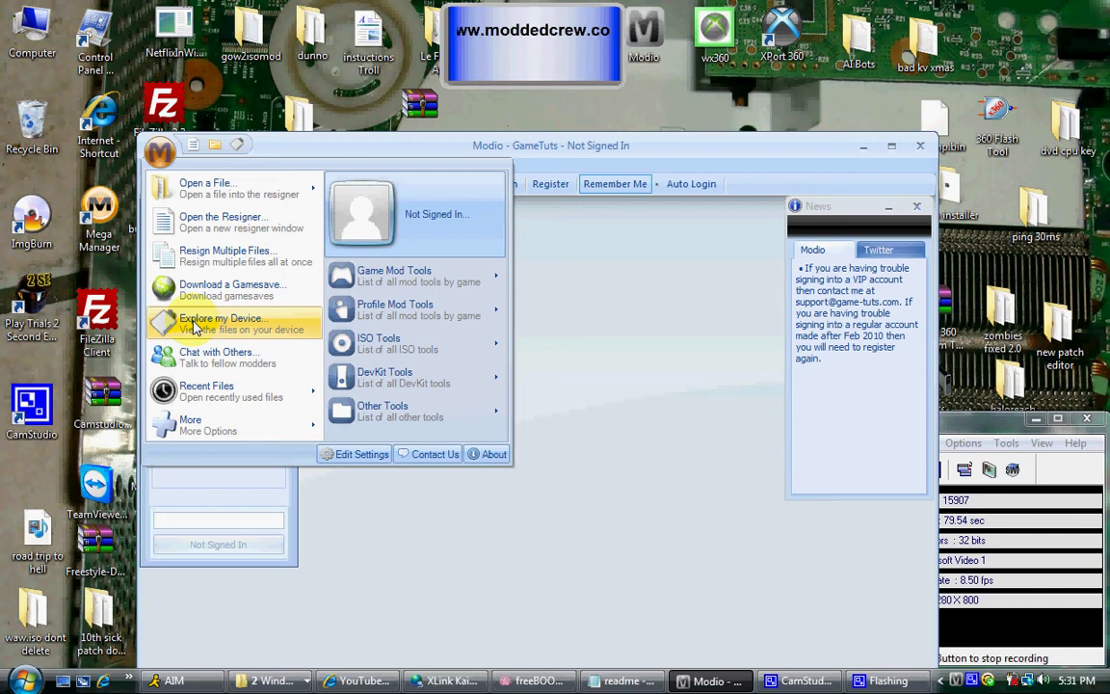
pyautogui.click(196, 328)
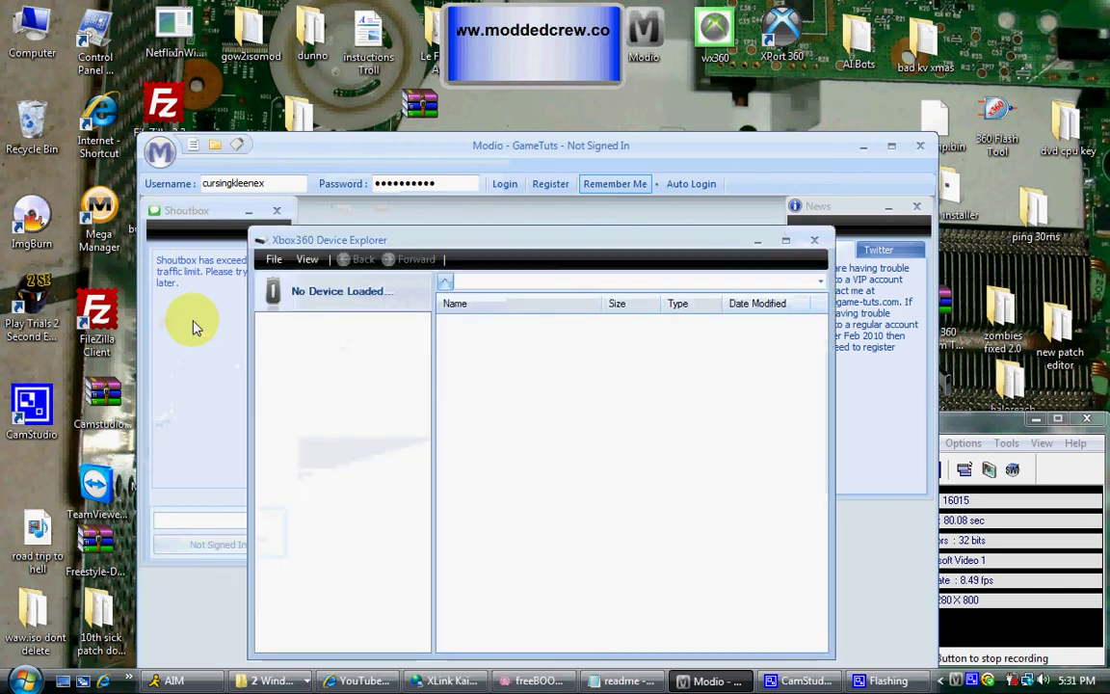
pyautogui.click(273, 260)
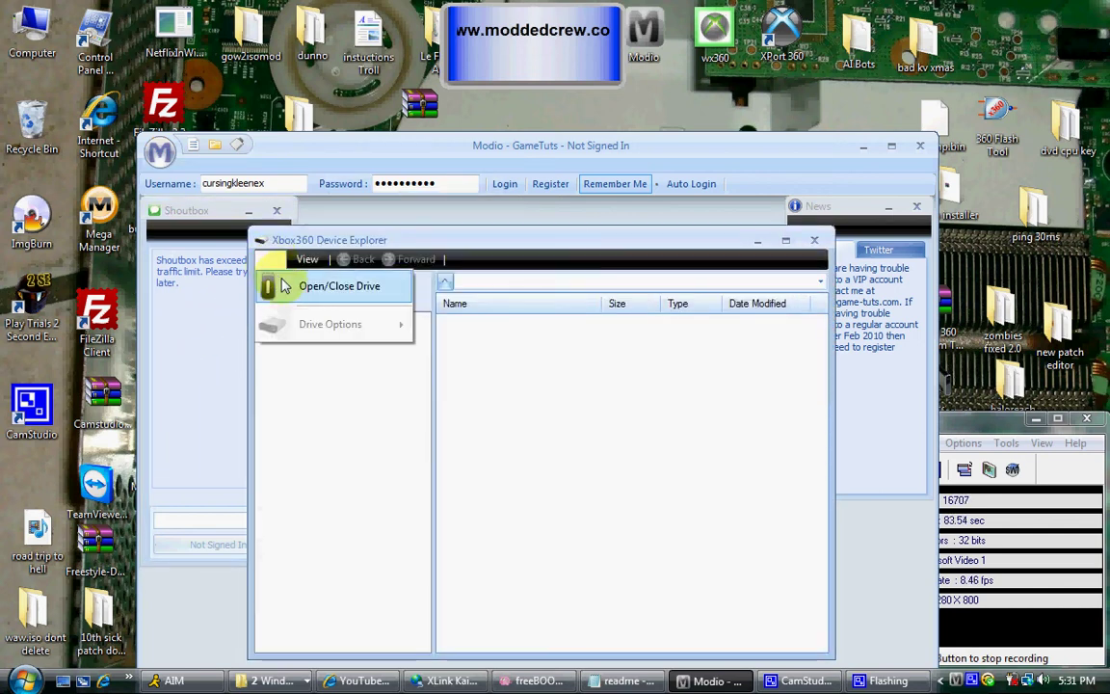
pyautogui.click(285, 287)
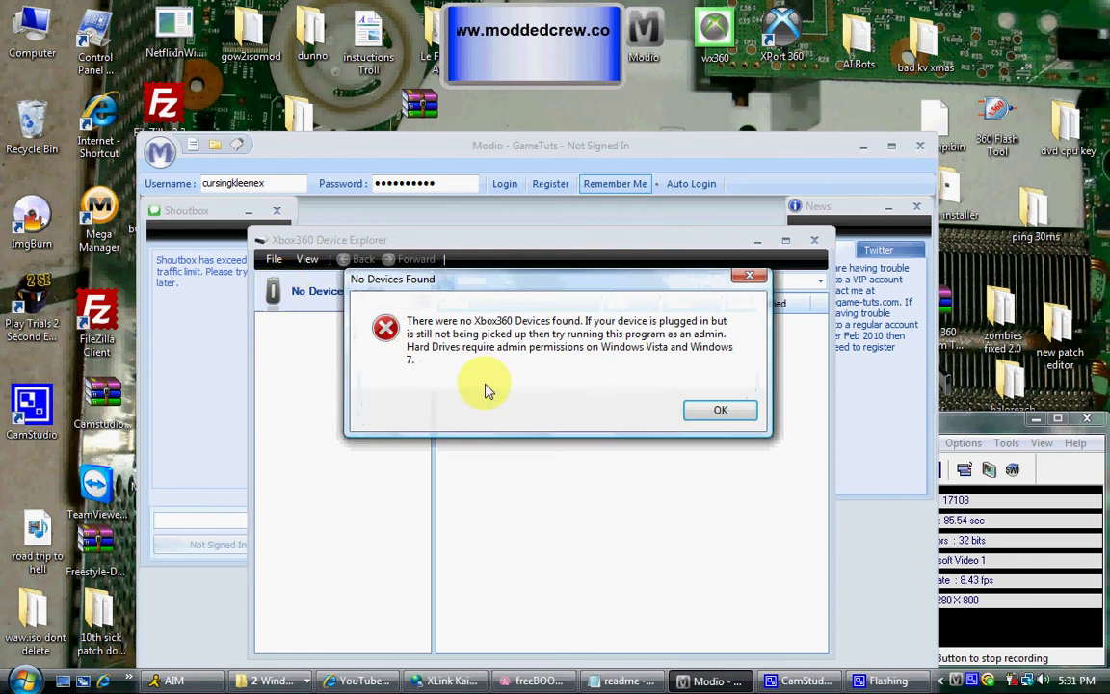
pyautogui.click(719, 408)
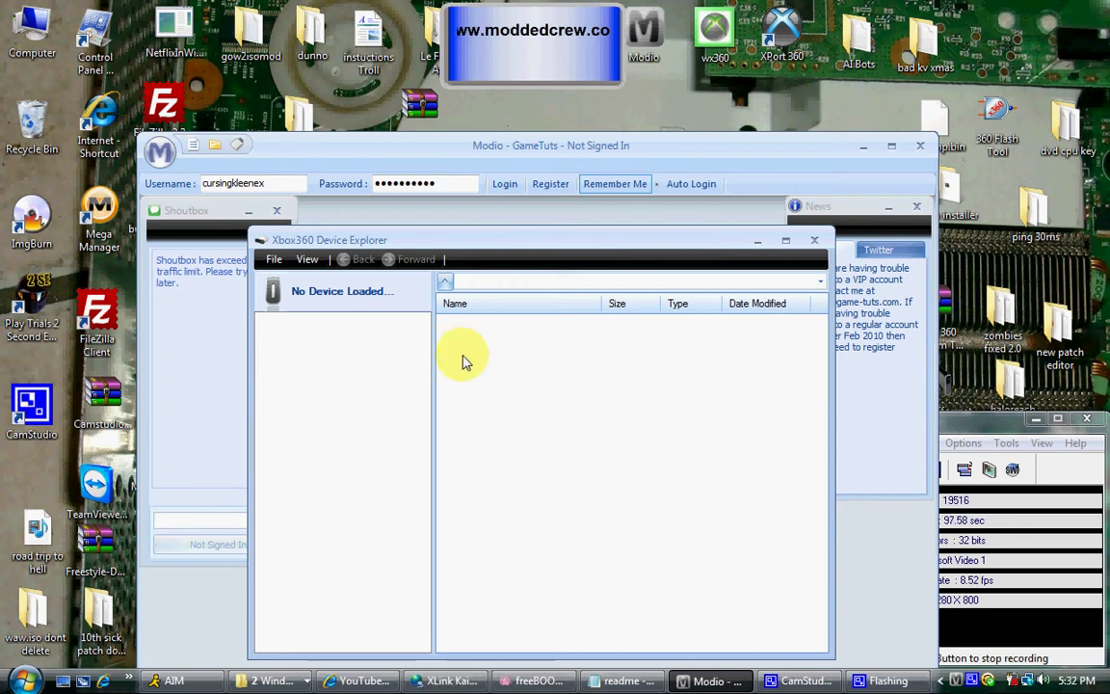
pyautogui.click(270, 262)
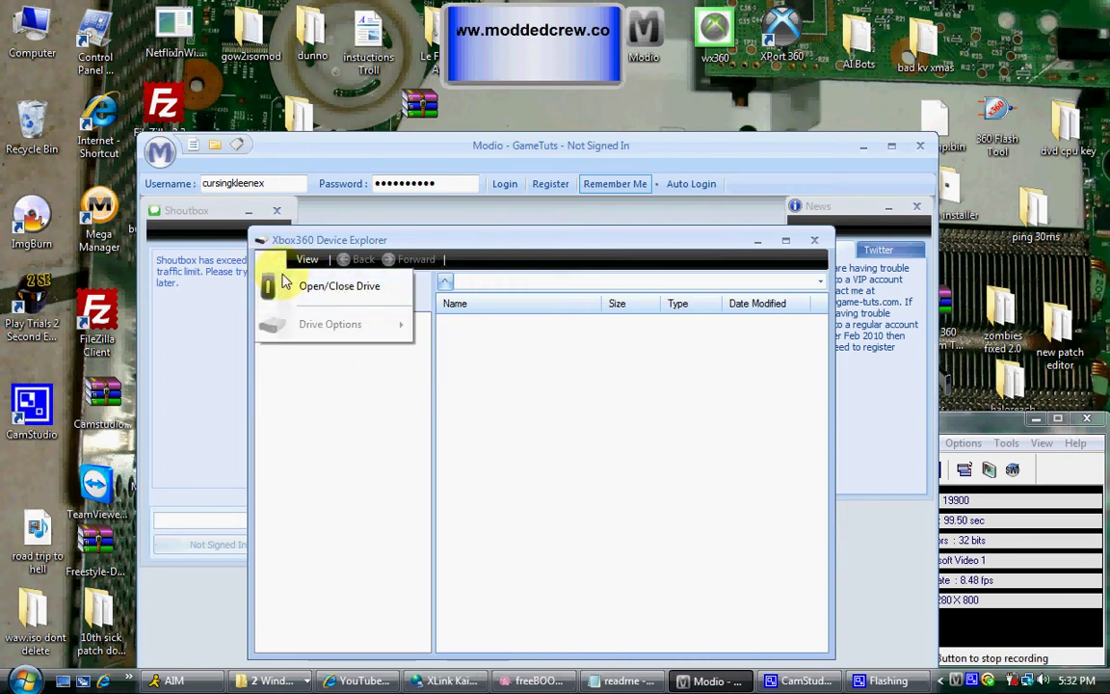
pyautogui.click(291, 287)
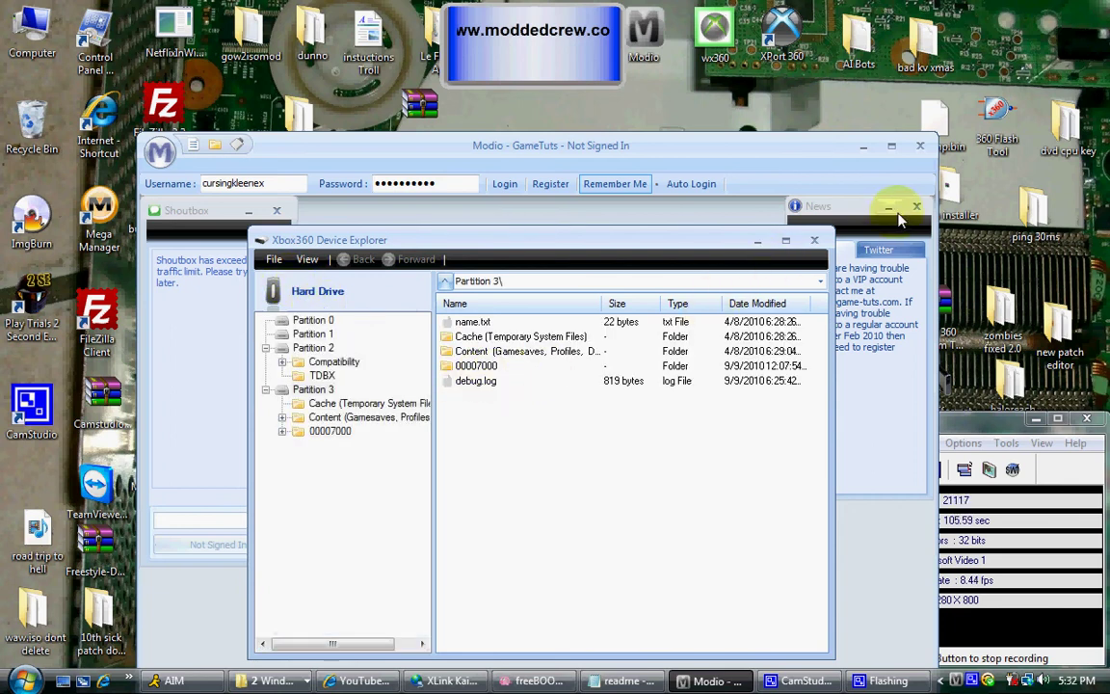
pyautogui.click(1048, 206)
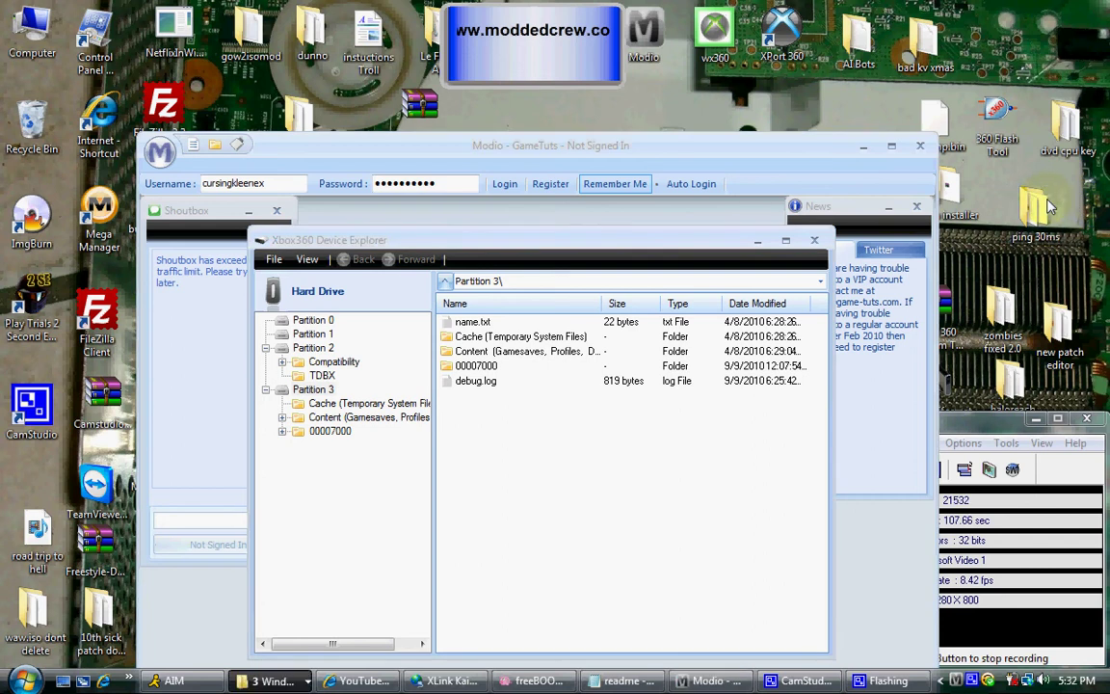
# Copy kxam.patch from the ping 30ms folder into Partition 3, then close the folder
pyautogui.doubleClick(1050, 206)
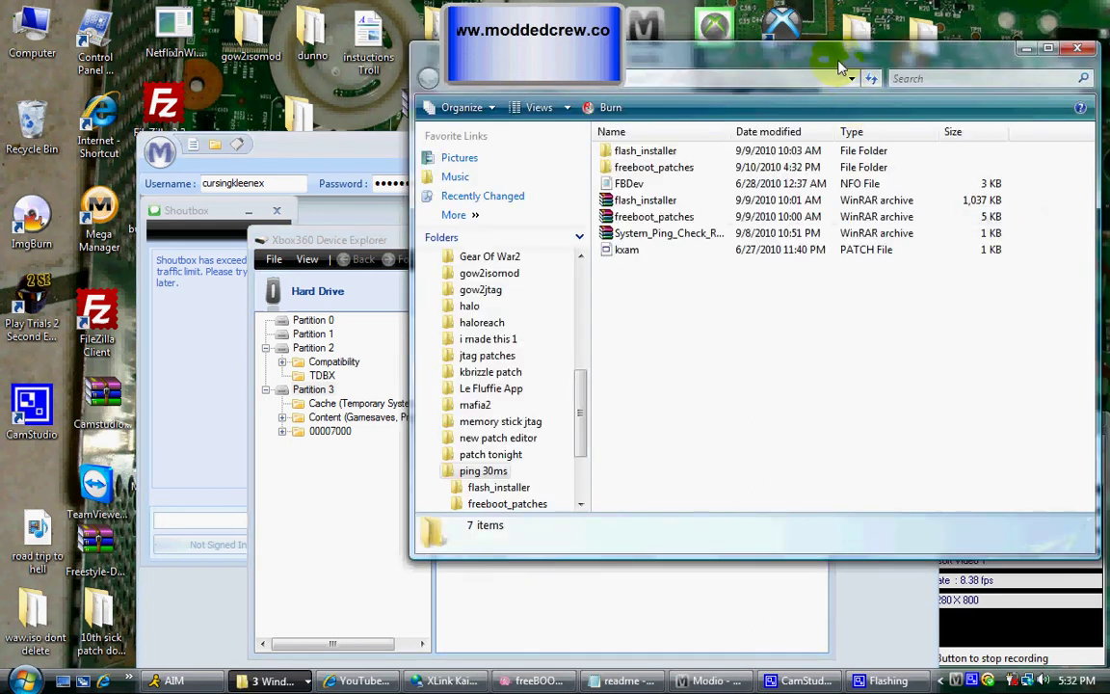
pyautogui.moveTo(848, 79); pyautogui.dragTo(1102, 45)
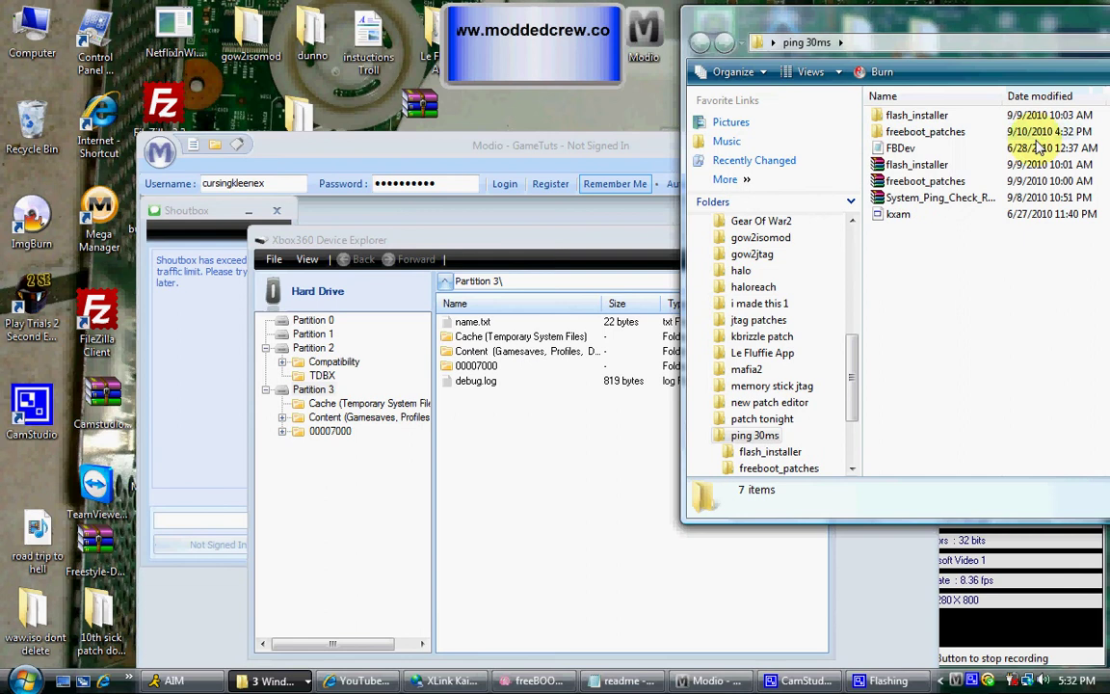
pyautogui.click(901, 214)
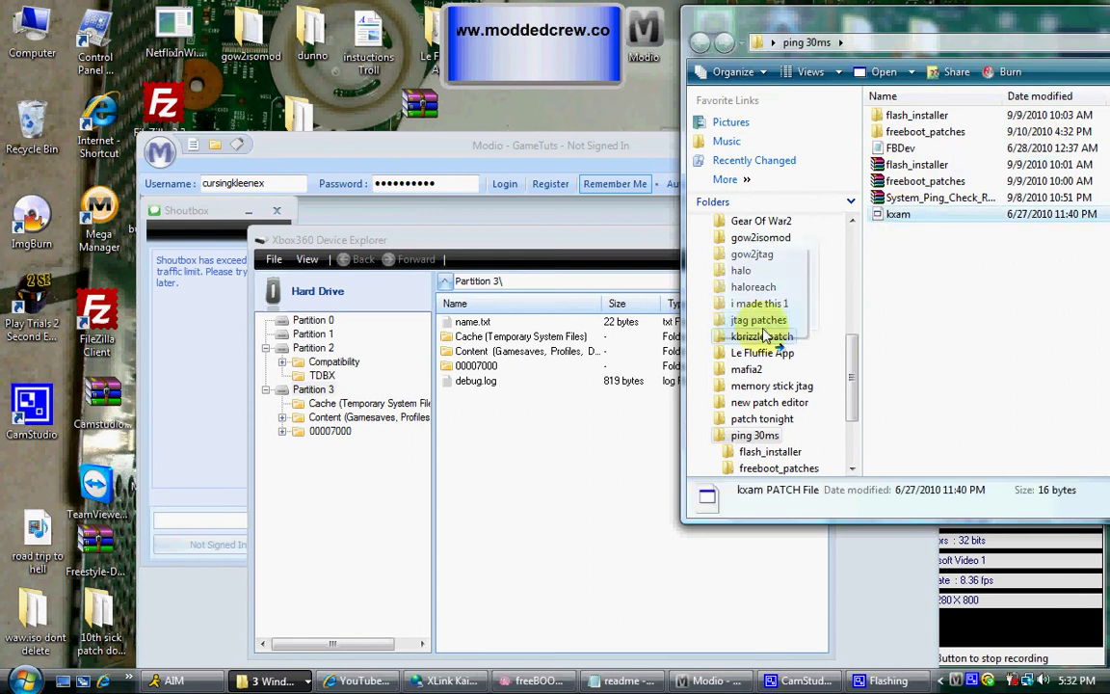
pyautogui.moveTo(457, 415); pyautogui.dragTo(457, 407)
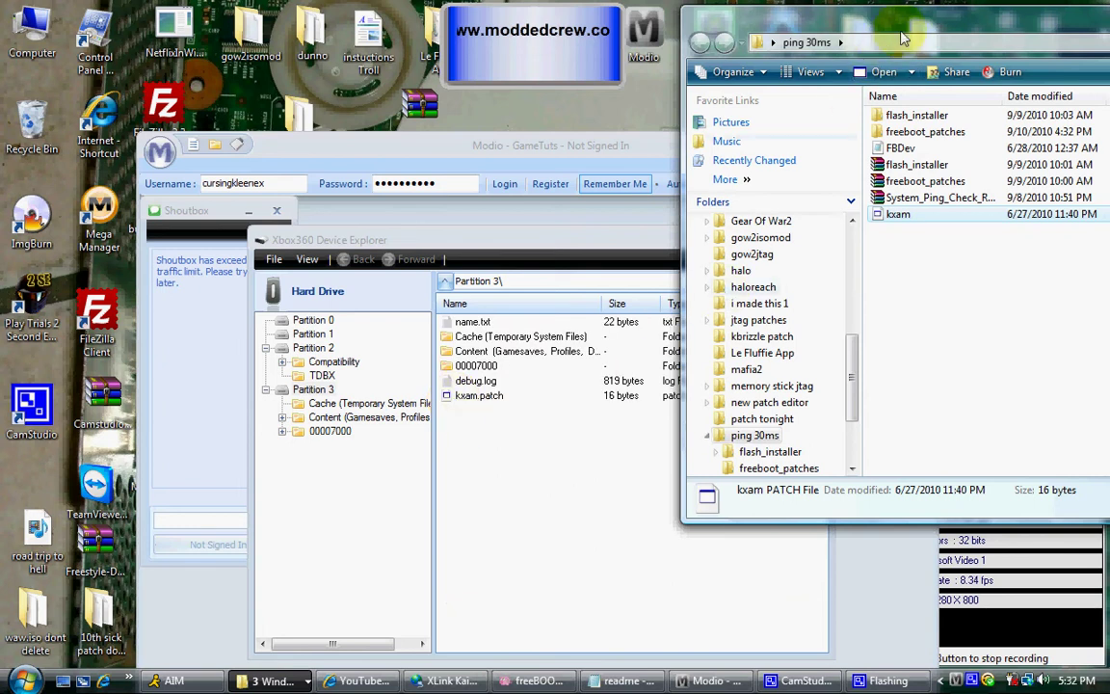
pyautogui.moveTo(920, 29); pyautogui.dragTo(613, 60)
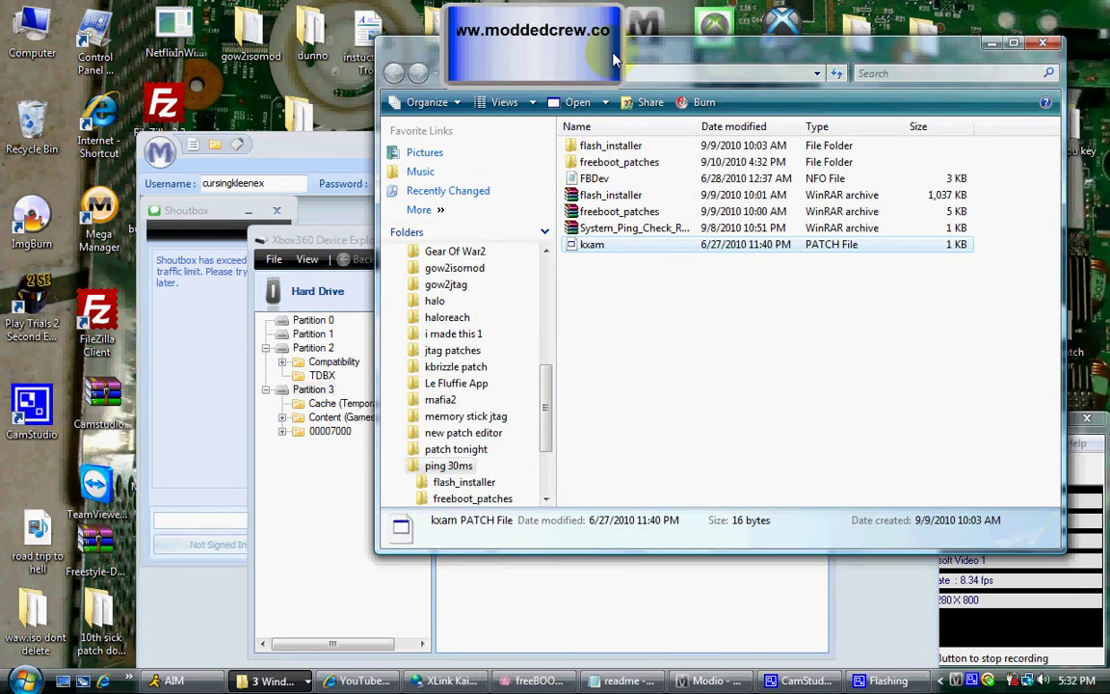
pyautogui.click(1042, 43)
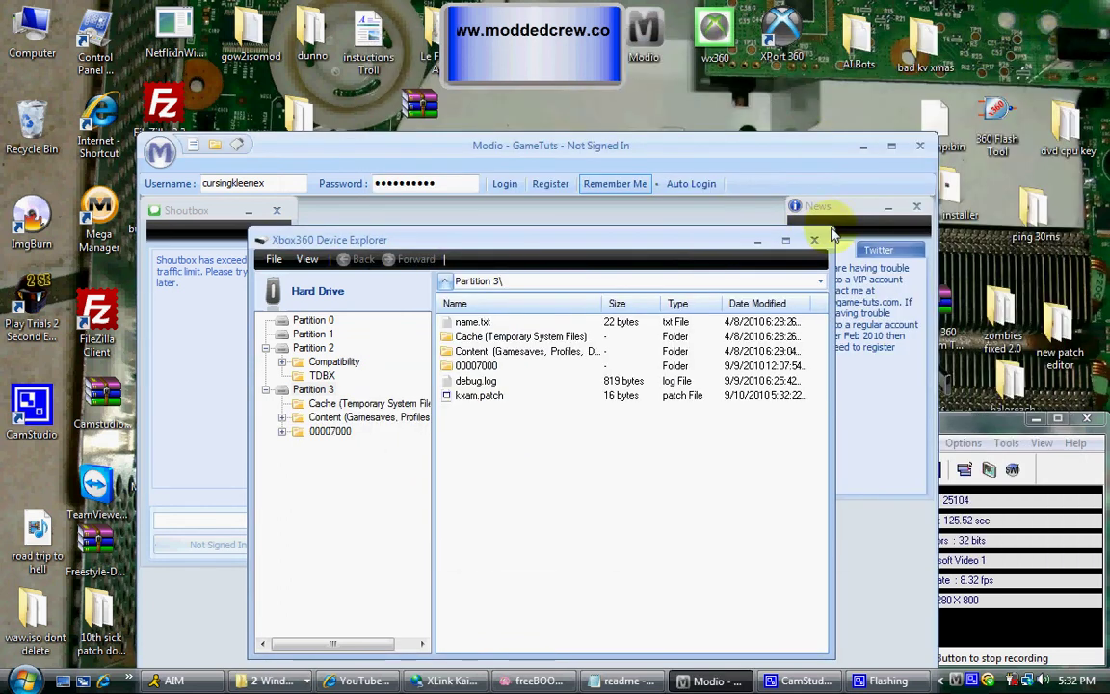
# Close the Xbox360 Device Explorer and then Modio itself
pyautogui.click(816, 240)
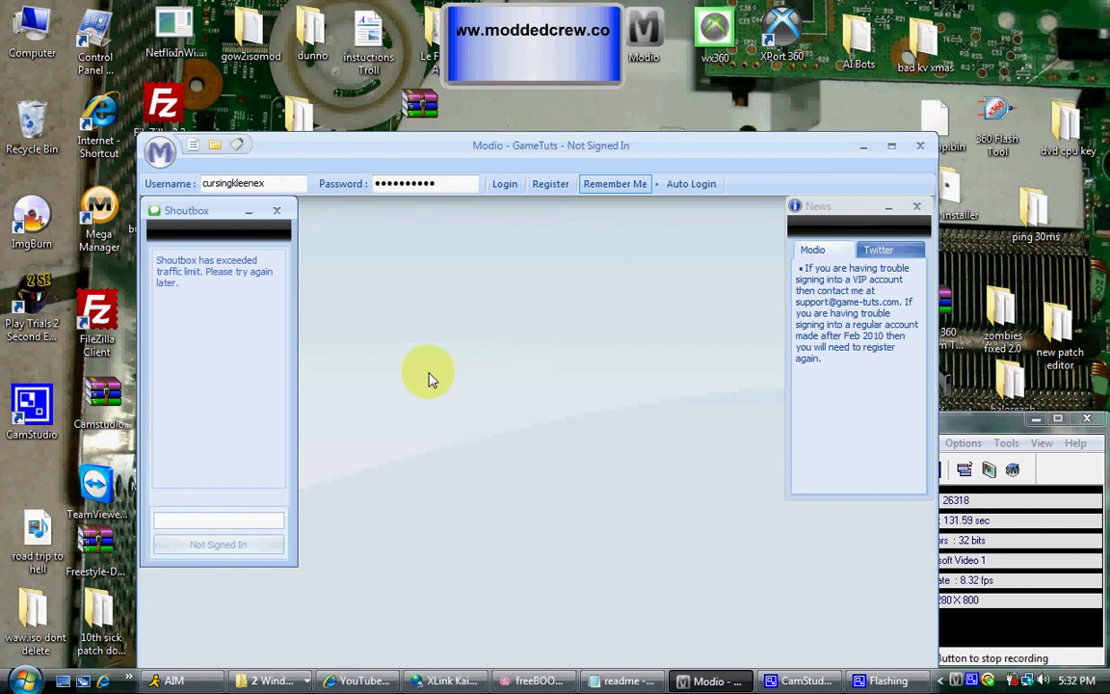
pyautogui.click(920, 147)
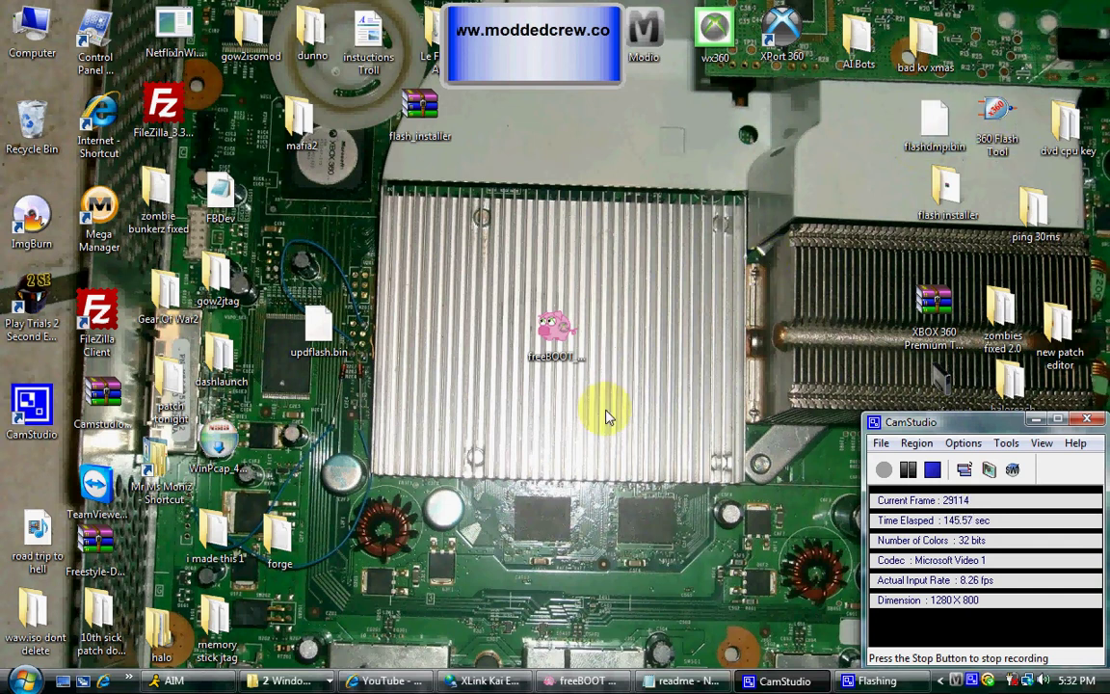
# Launch freeBOOT ToolBox Maker and copy the CPU key from KV_Info in the dvd cpu key folder
pyautogui.doubleClick(551, 339)
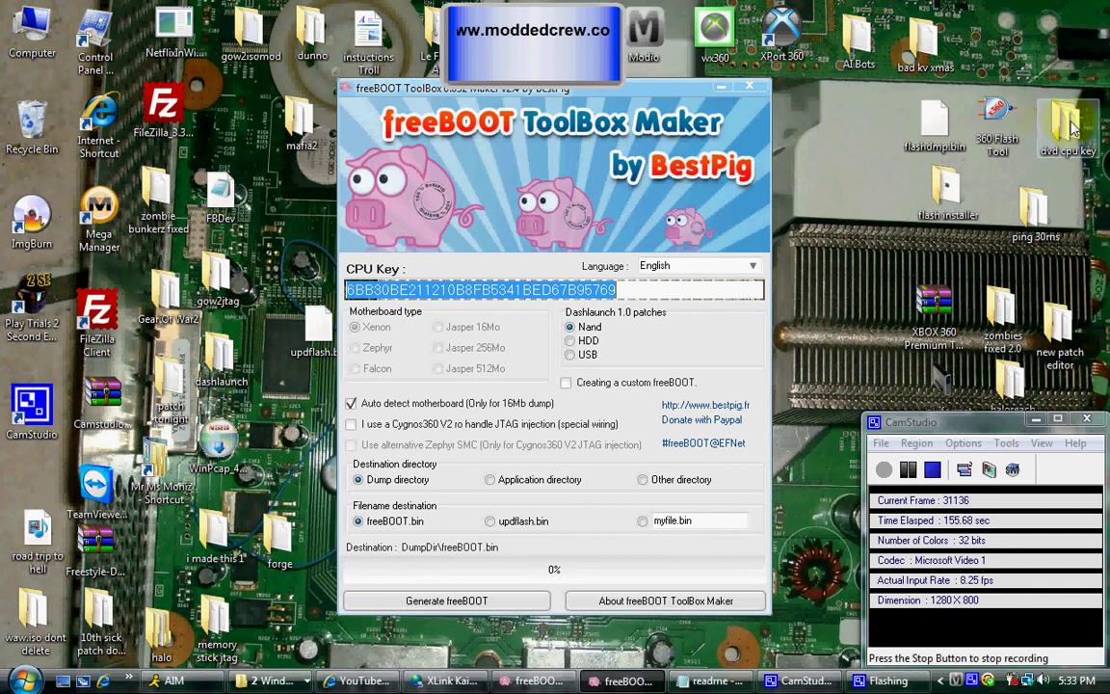
pyautogui.click(1067, 127)
pyautogui.doubleClick(1068, 127)
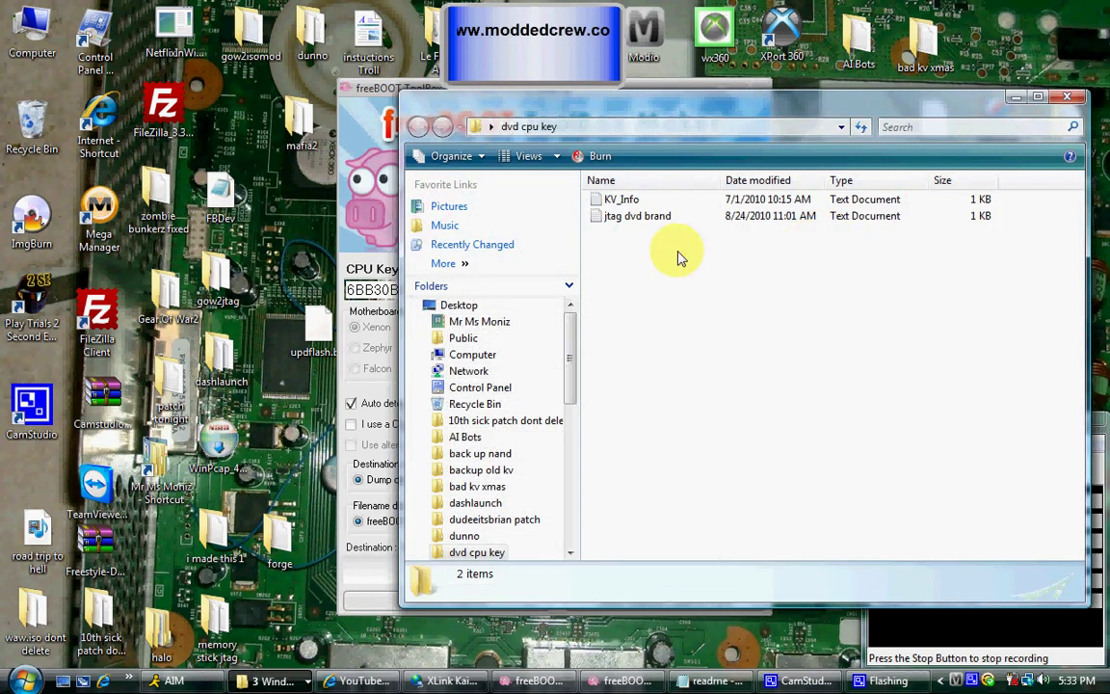
pyautogui.doubleClick(622, 201)
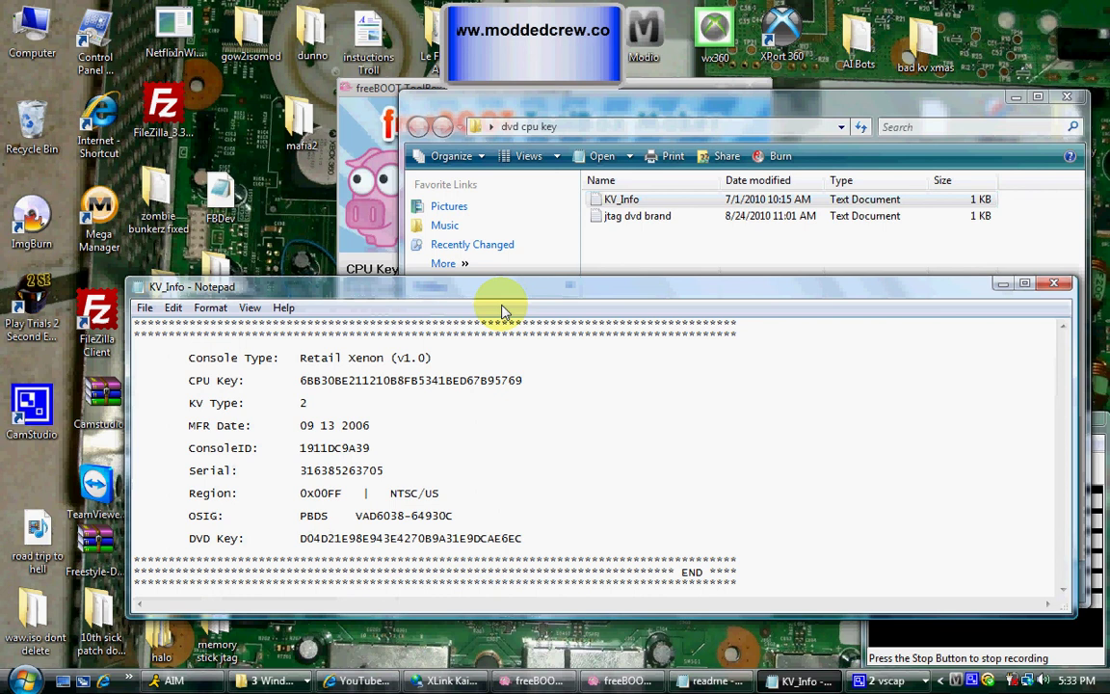
pyautogui.moveTo(526, 384); pyautogui.dragTo(302, 391)
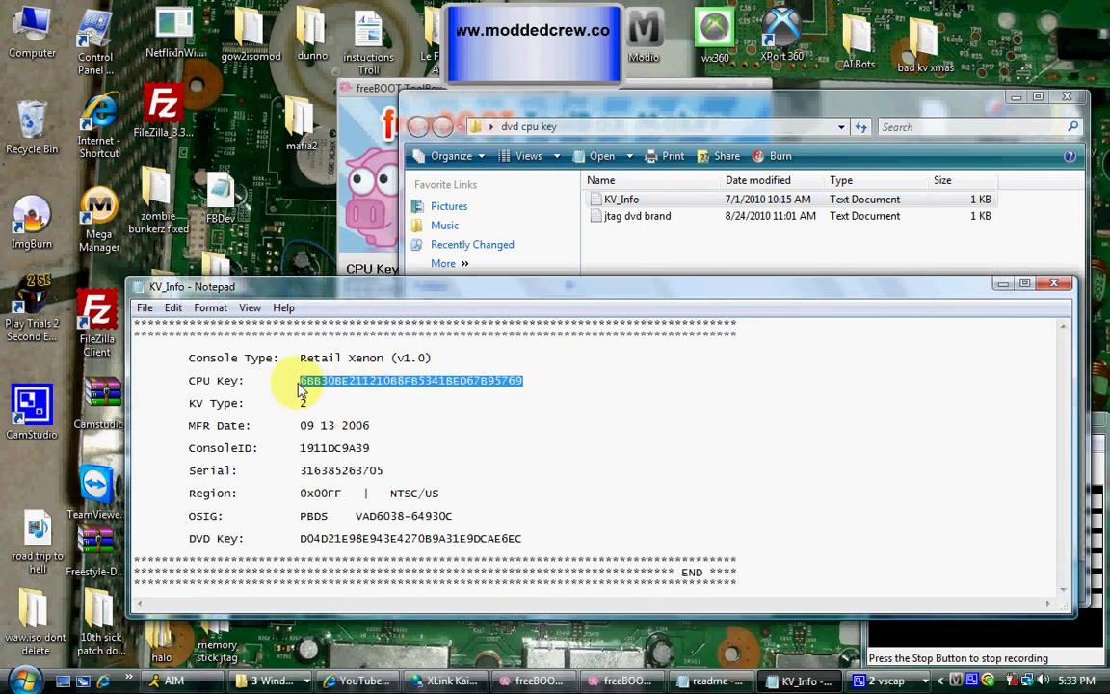
pyautogui.rightClick(333, 388)
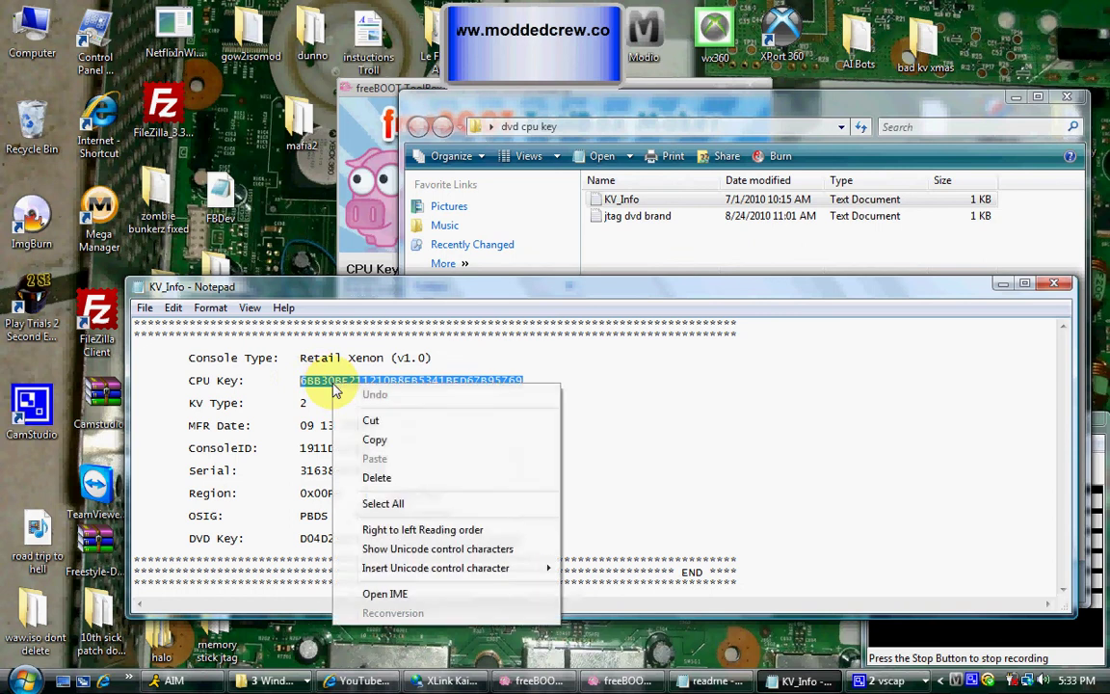
pyautogui.click(369, 441)
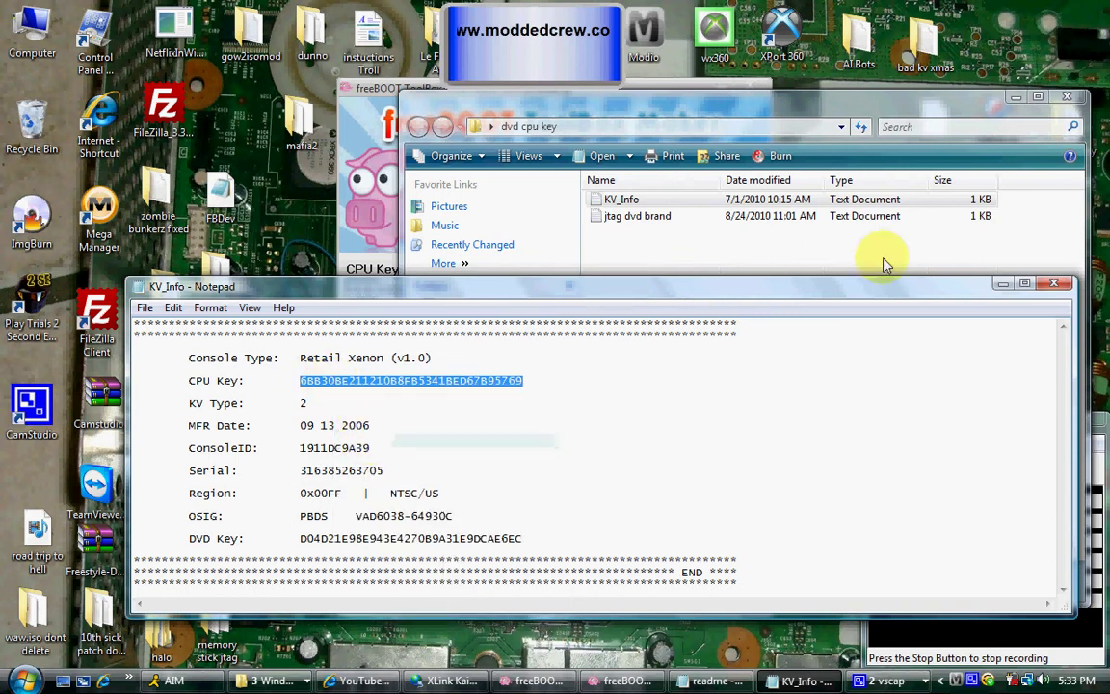
# Close the notes and folder, then paste the CPU key into ToolBox Maker's CPU Key field
pyautogui.click(1053, 283)
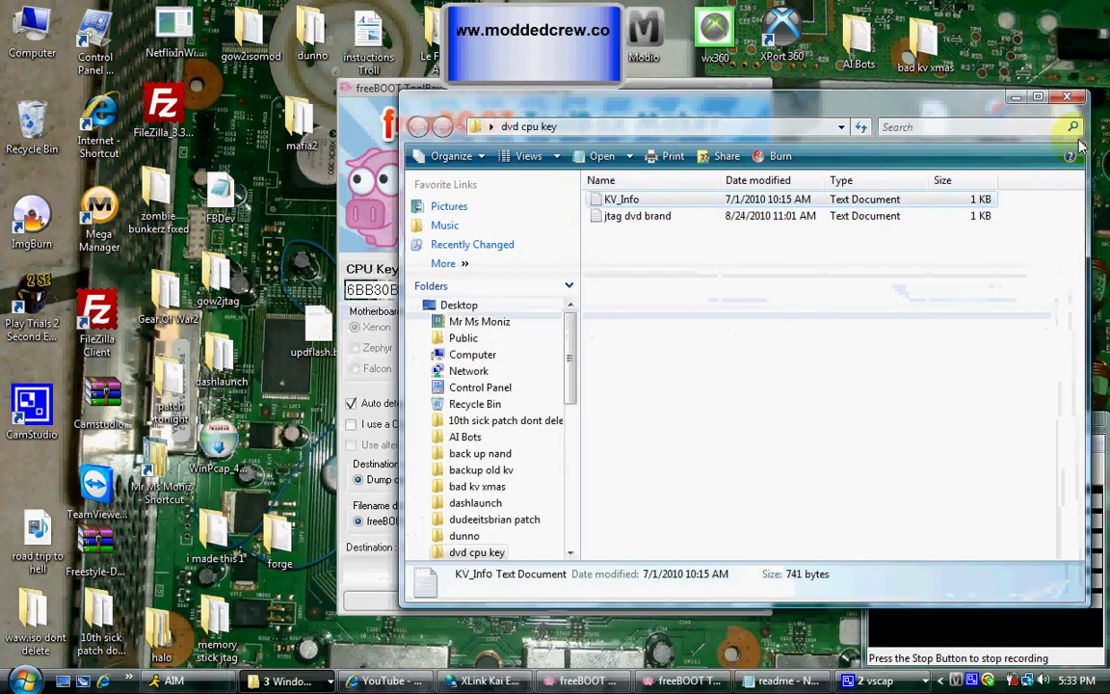
pyautogui.click(1067, 96)
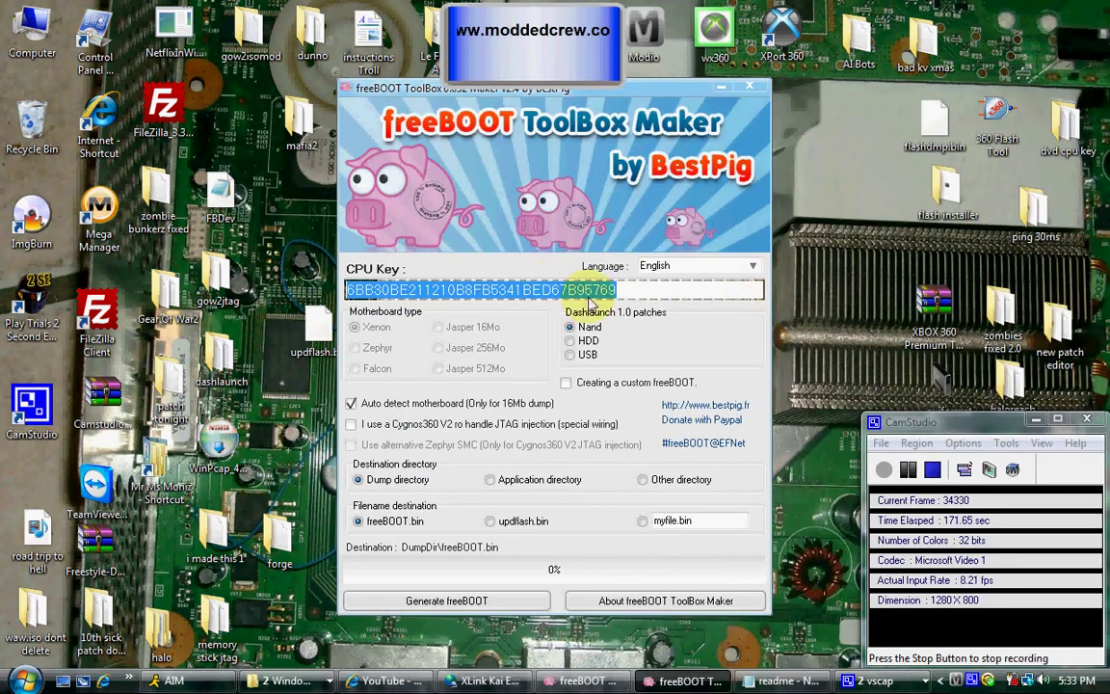
pyautogui.rightClick(557, 297)
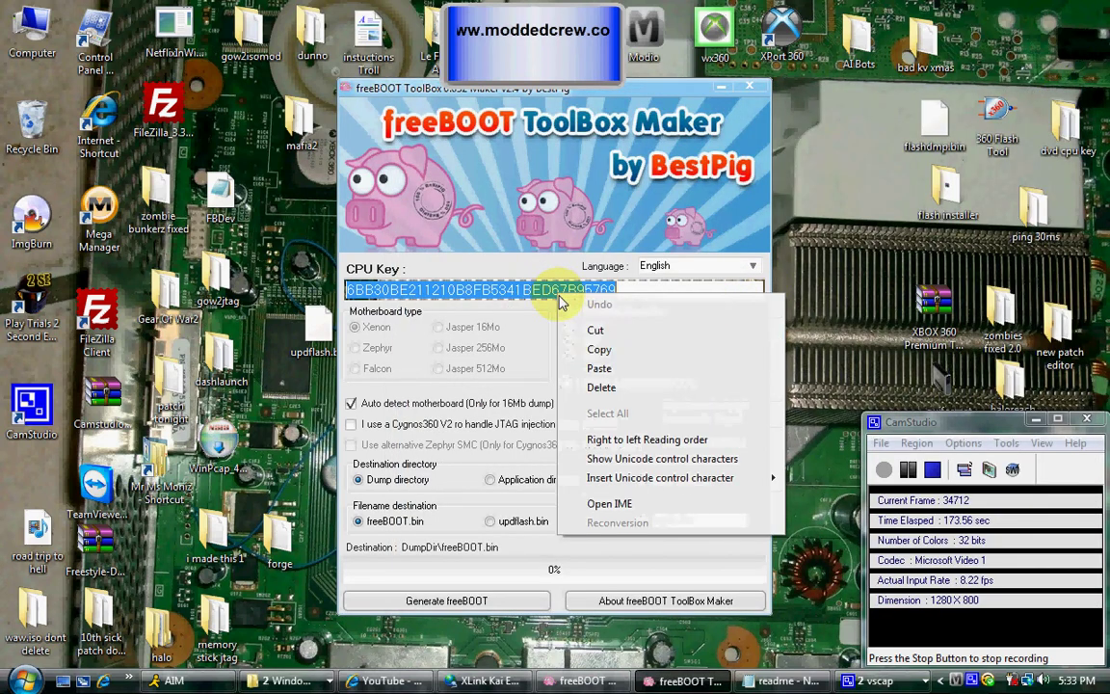
pyautogui.click(598, 369)
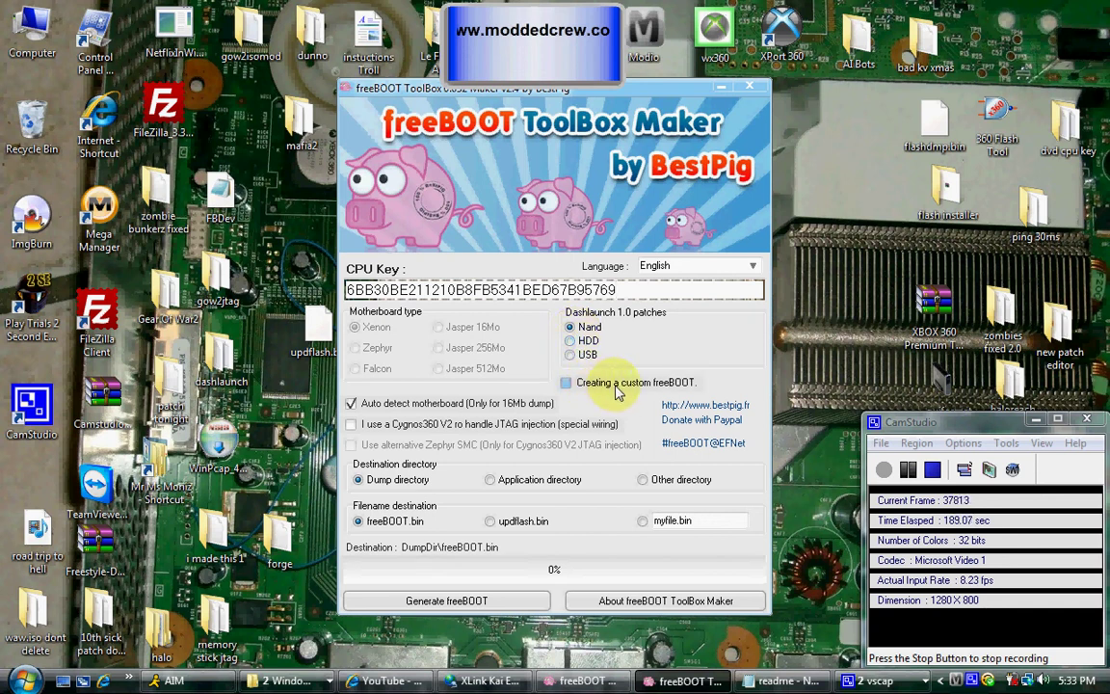
# Enable 'Creating a custom freeBOOT' and set the output filename to updflash.bin
pyautogui.click(566, 384)
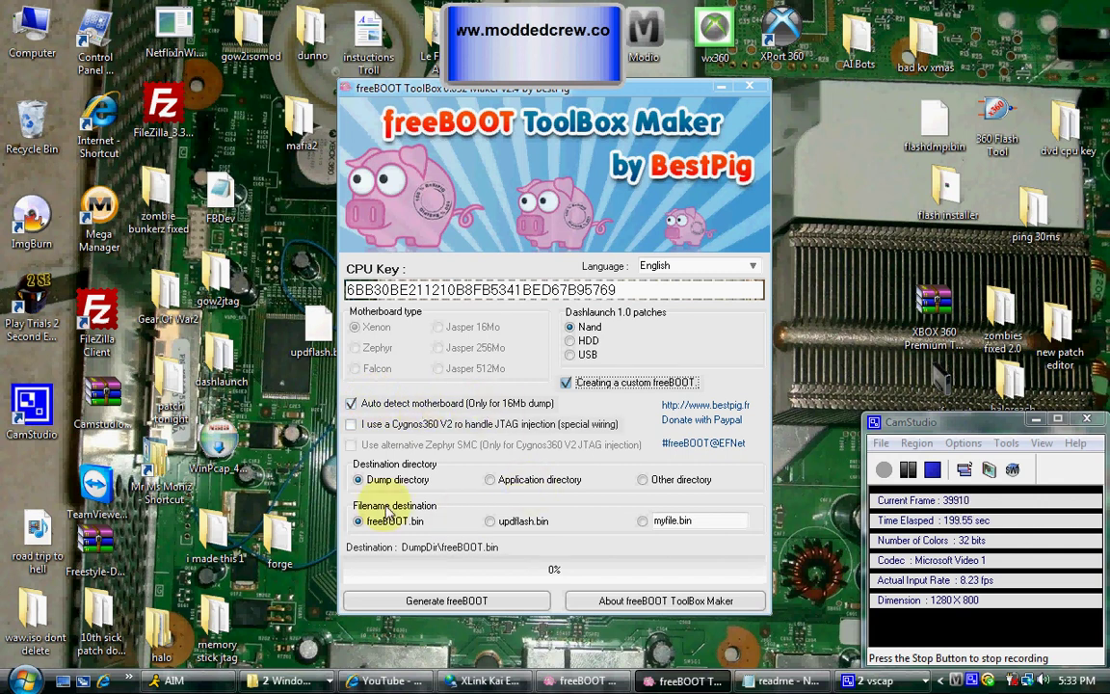
pyautogui.click(489, 522)
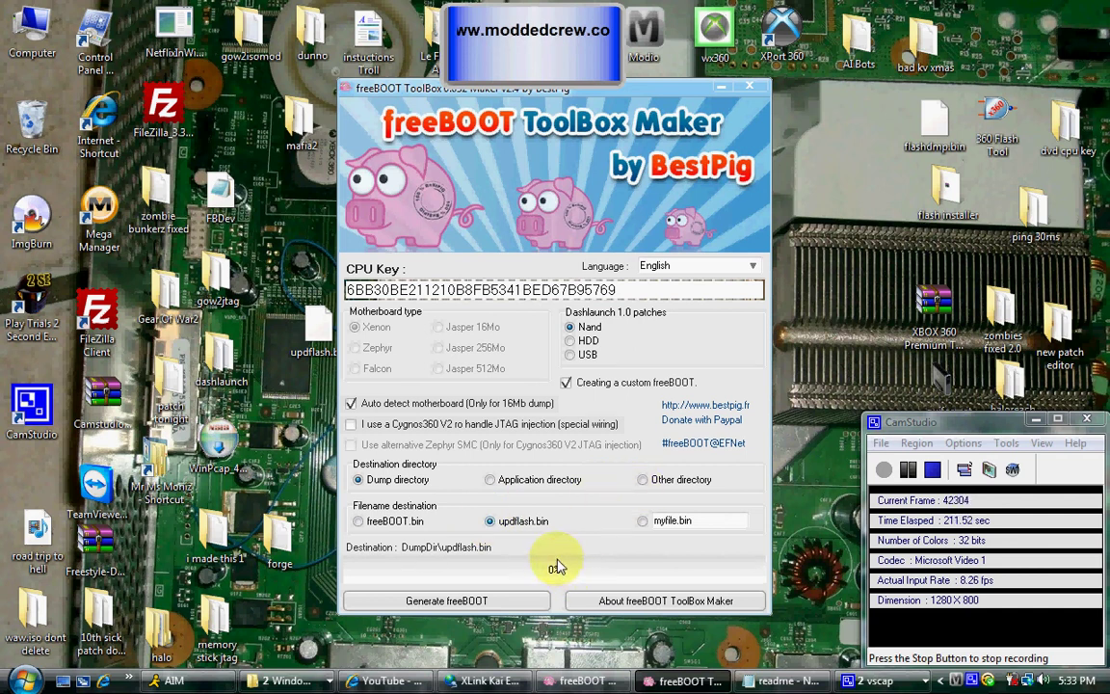
# Switch the destination to Other directory and choose the Desktop folder
pyautogui.click(643, 481)
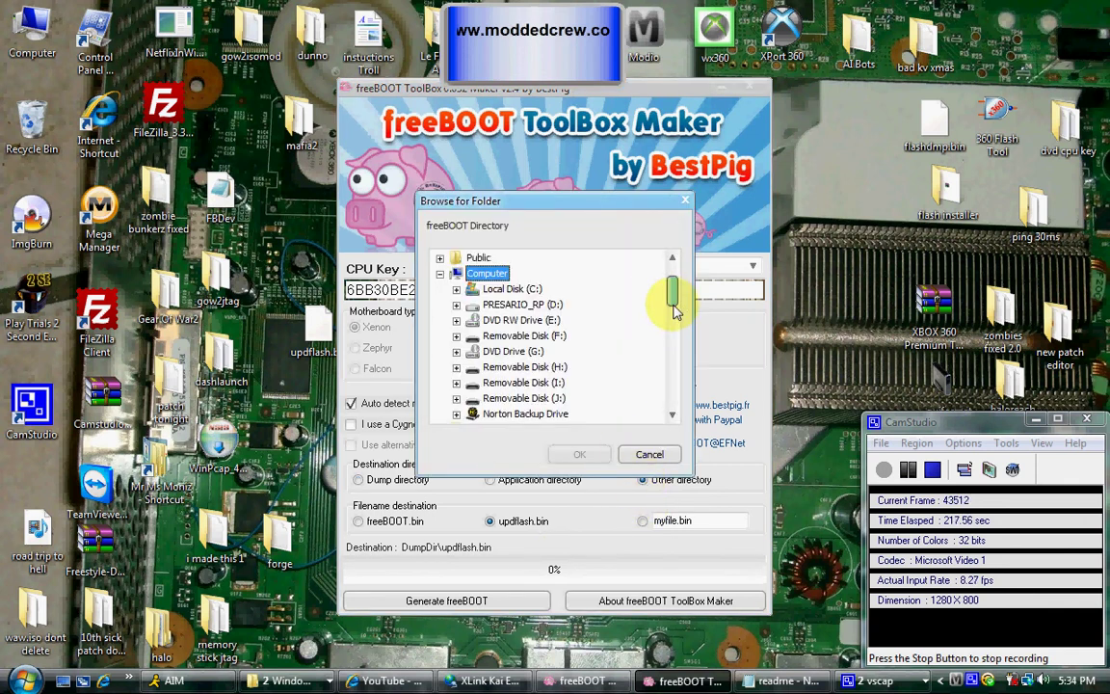
pyautogui.moveTo(673, 308); pyautogui.dragTo(676, 285)
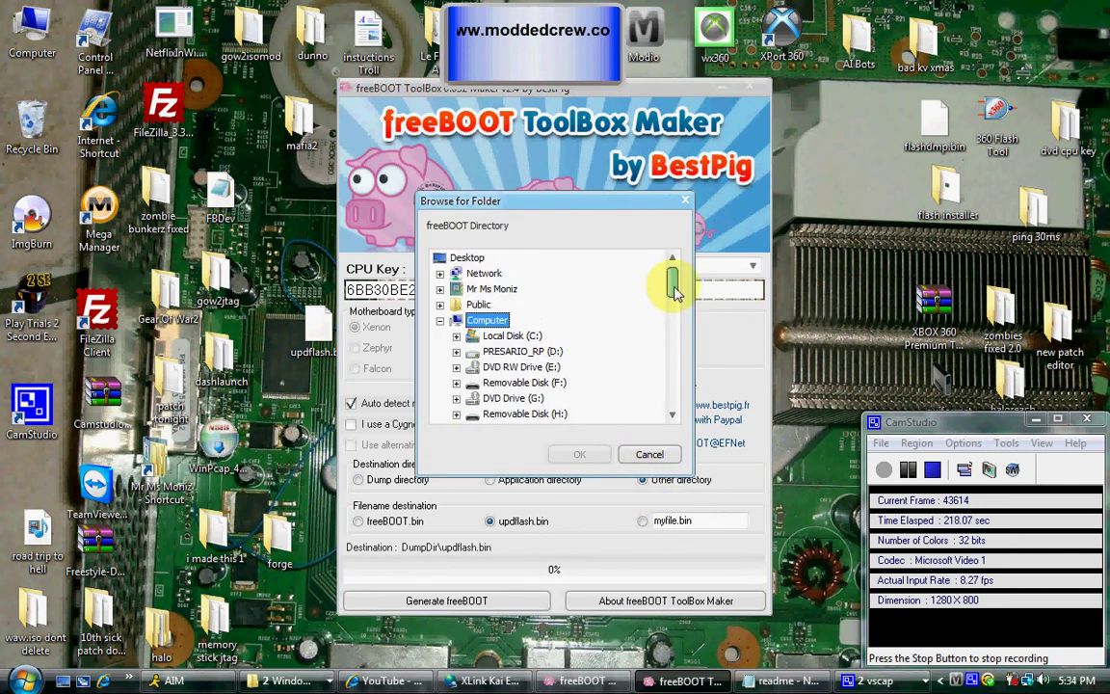
pyautogui.click(478, 261)
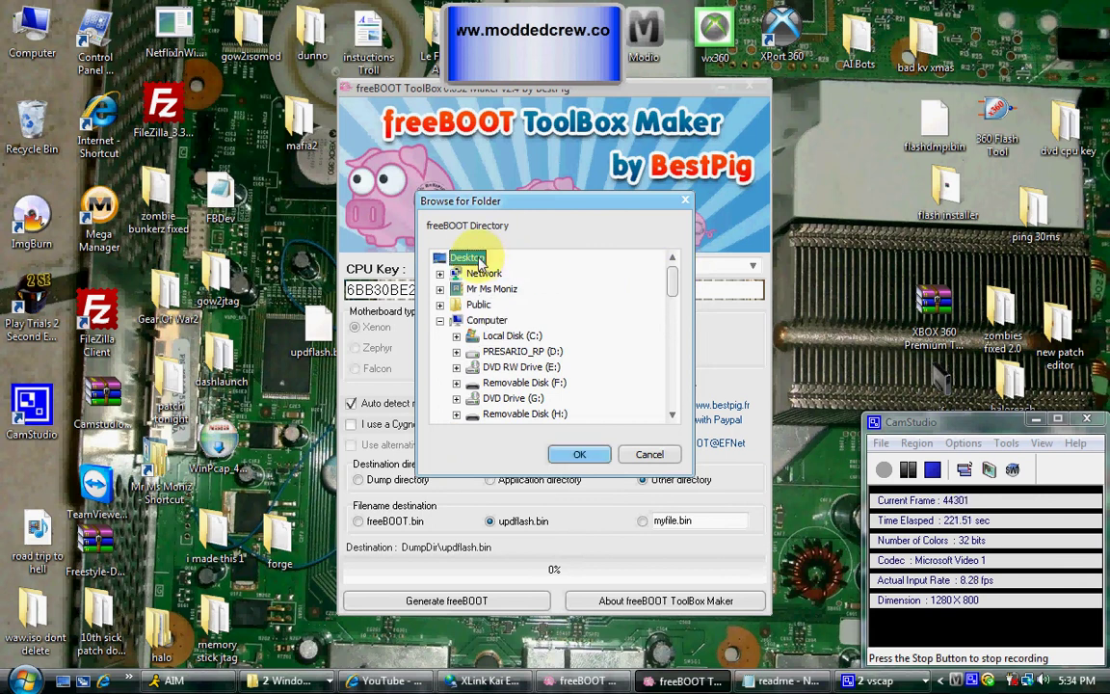
pyautogui.click(579, 457)
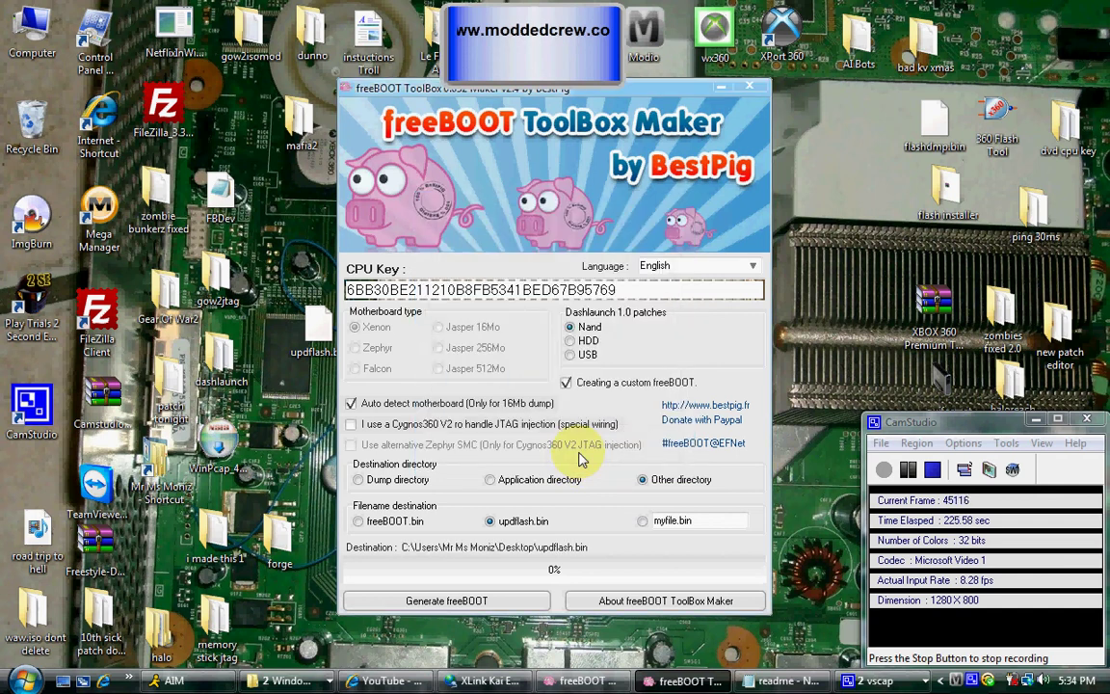
# Start Generate freeBOOT using the back up nand\flashdmp.bin NAND dump
pyautogui.click(457, 599)
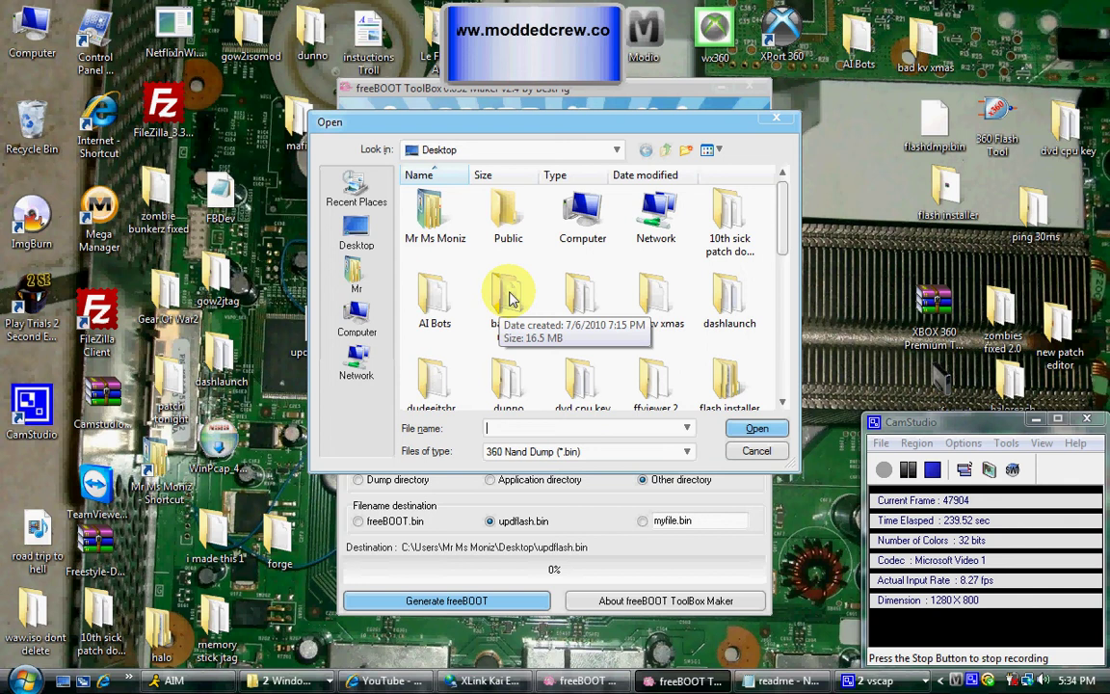
pyautogui.doubleClick(511, 299)
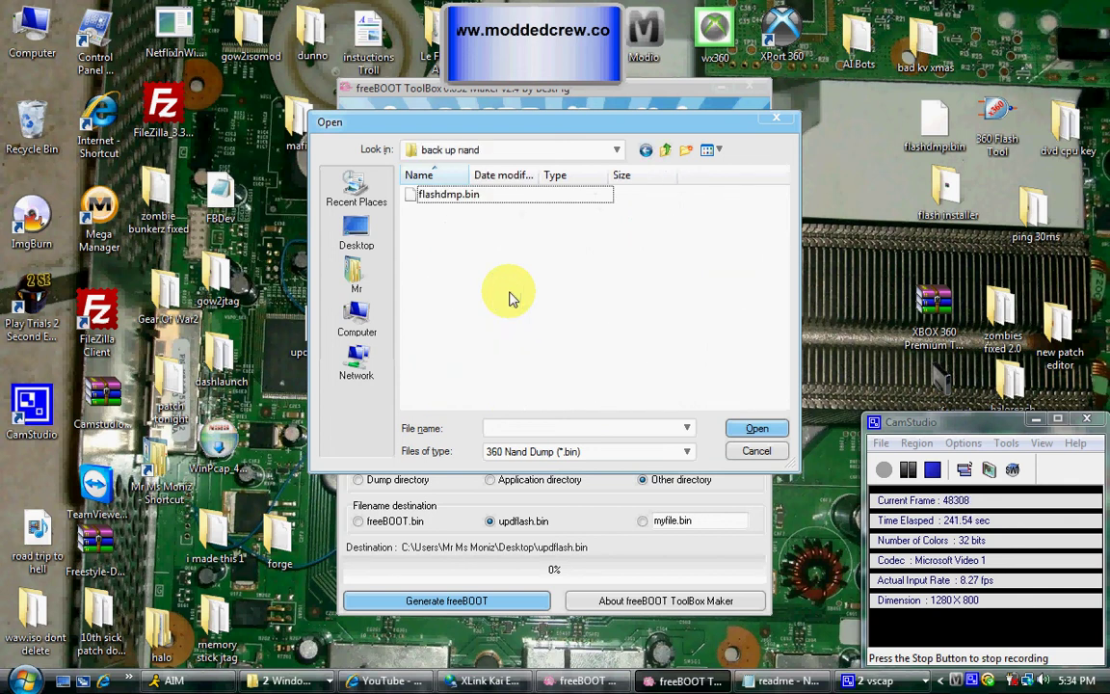
pyautogui.click(414, 197)
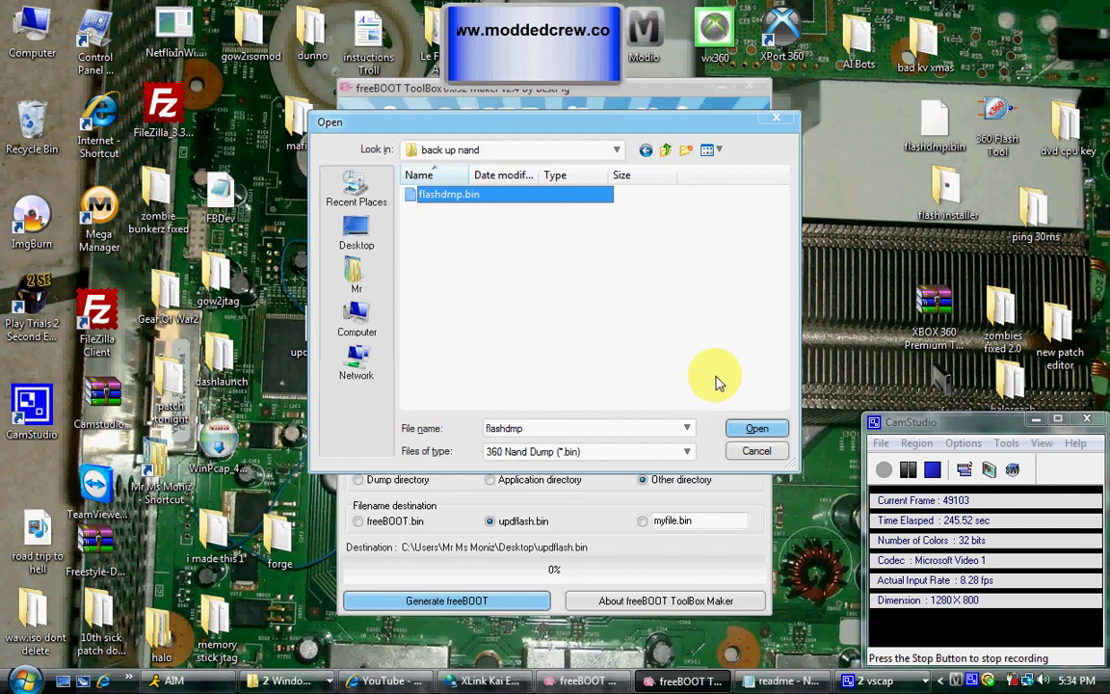
pyautogui.click(757, 432)
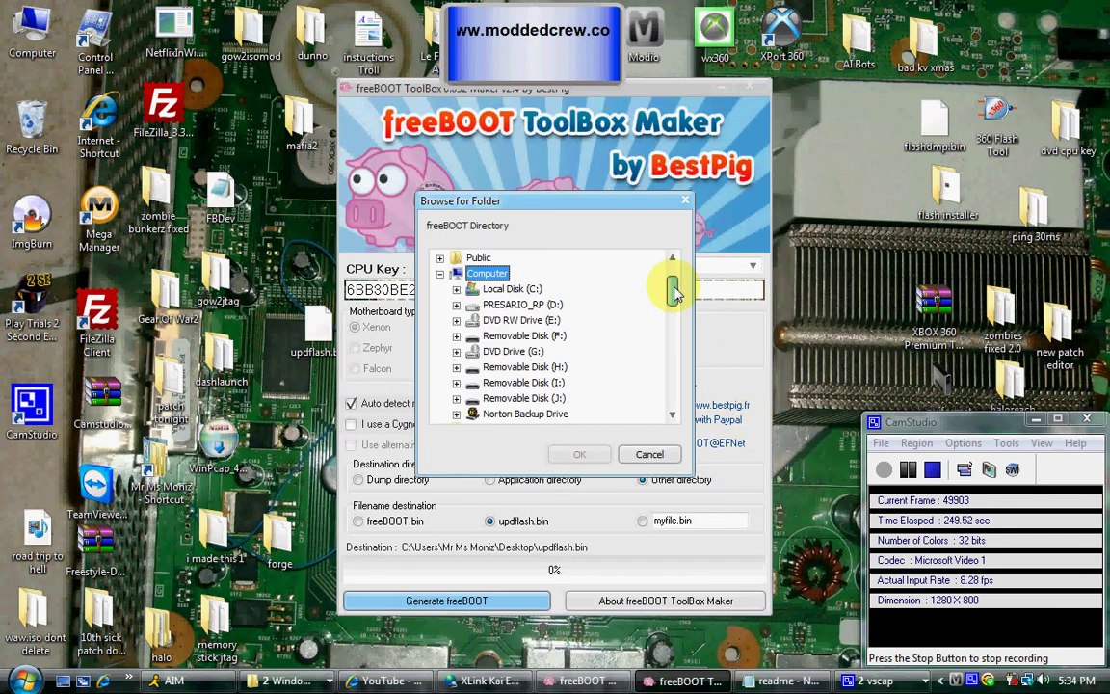
# Choose the Desktop as the freeBOOT directory
pyautogui.moveTo(673, 294); pyautogui.dragTo(674, 240)
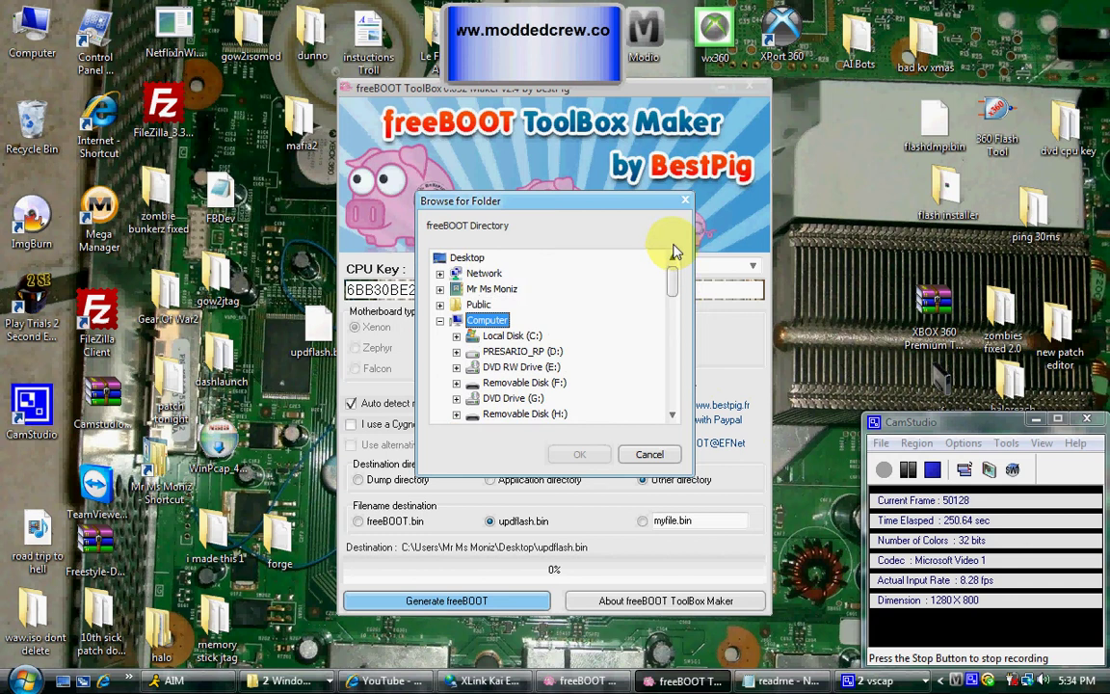
pyautogui.click(473, 259)
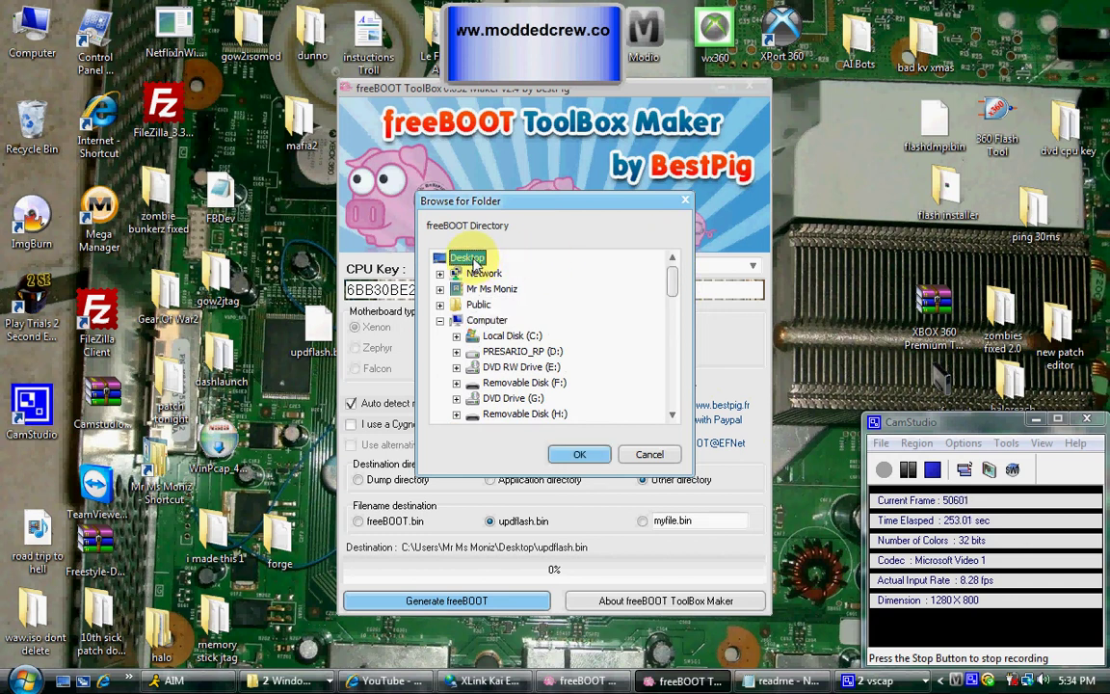
pyautogui.click(582, 456)
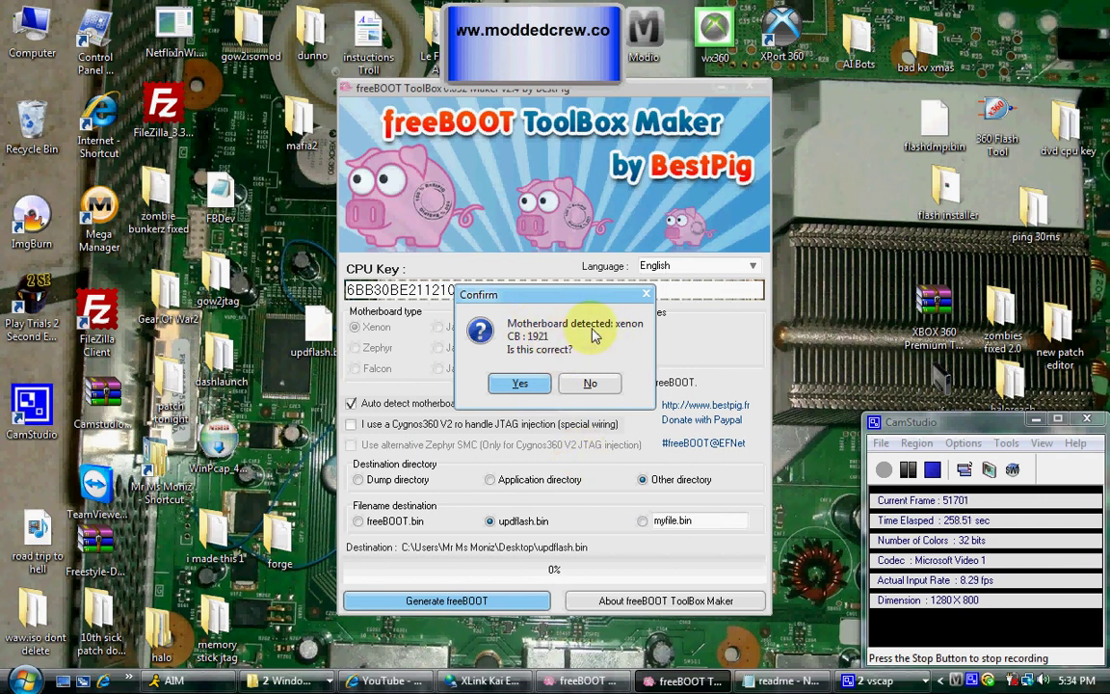
# Confirm the Xenon motherboard (CB 1921) and allow overwriting the existing updflash.bin
pyautogui.click(519, 385)
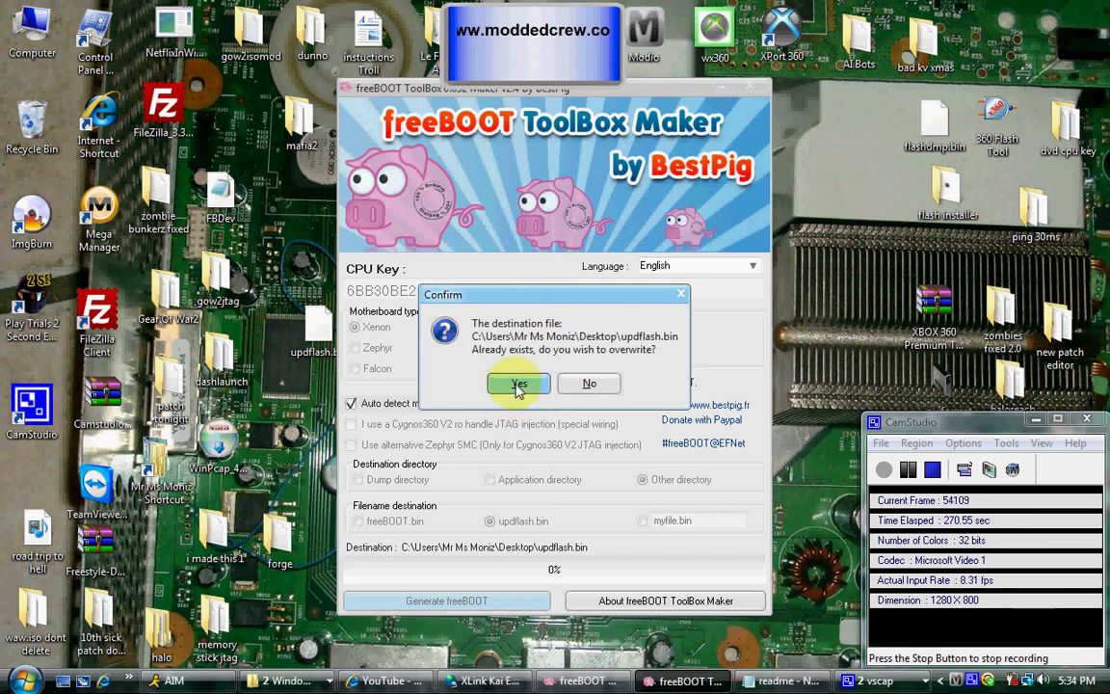
pyautogui.click(518, 384)
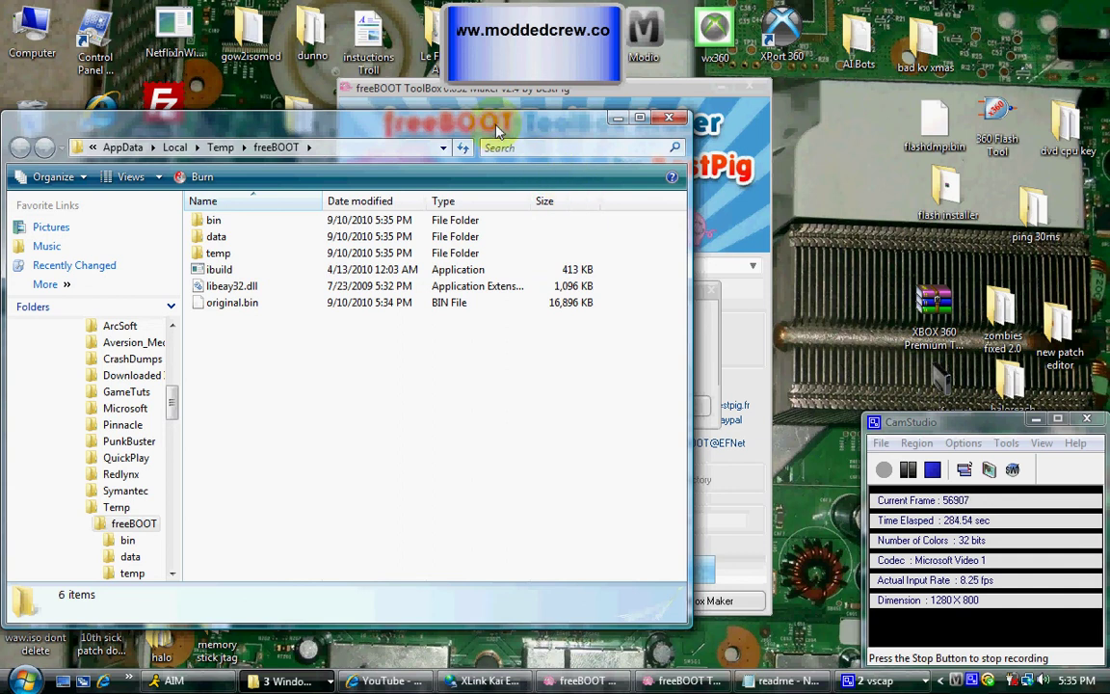
# Open the freeBOOT temp bin folder, then browse ping 30ms\freeboot_patches and close that window
pyautogui.moveTo(497, 128); pyautogui.dragTo(567, 142)
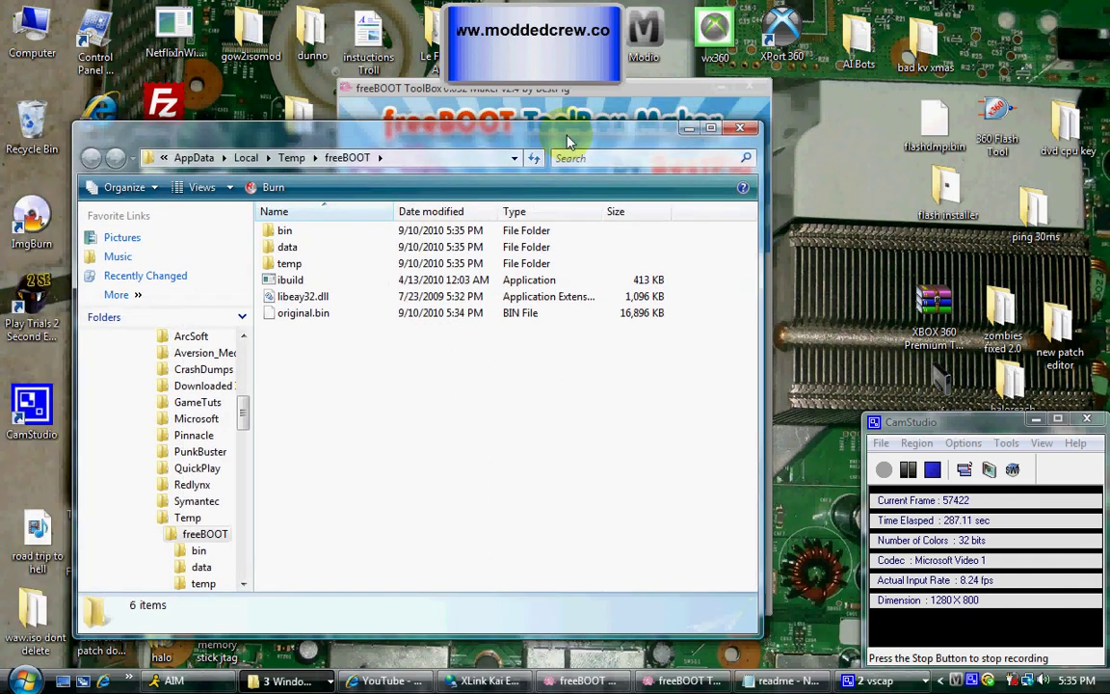
pyautogui.doubleClick(302, 235)
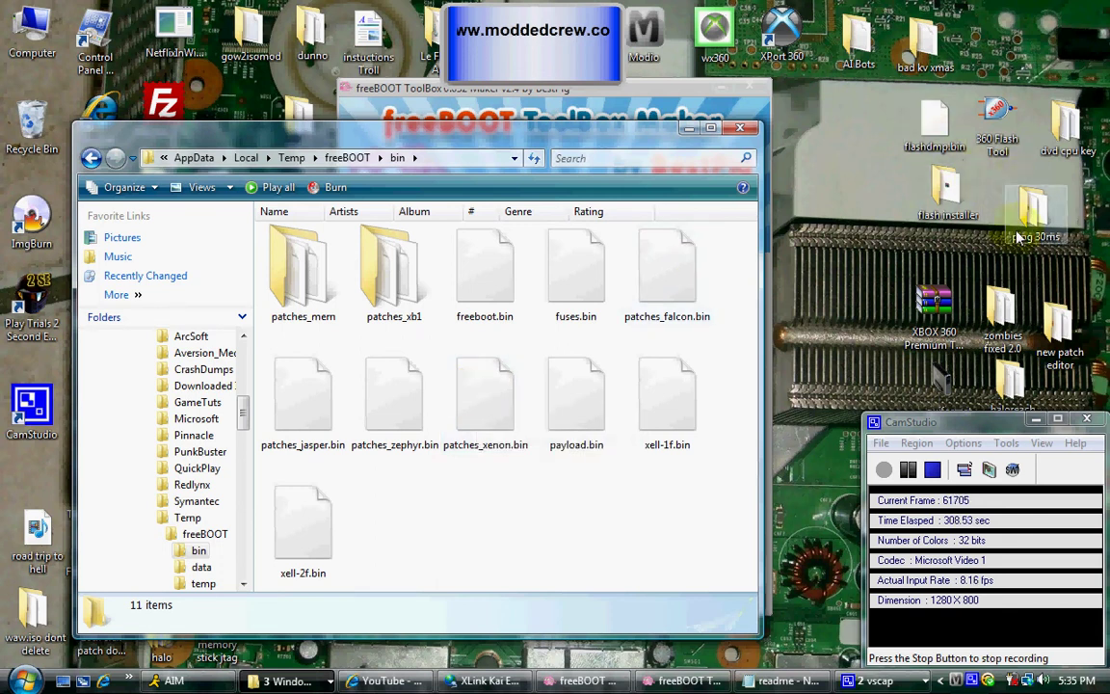
pyautogui.doubleClick(1036, 207)
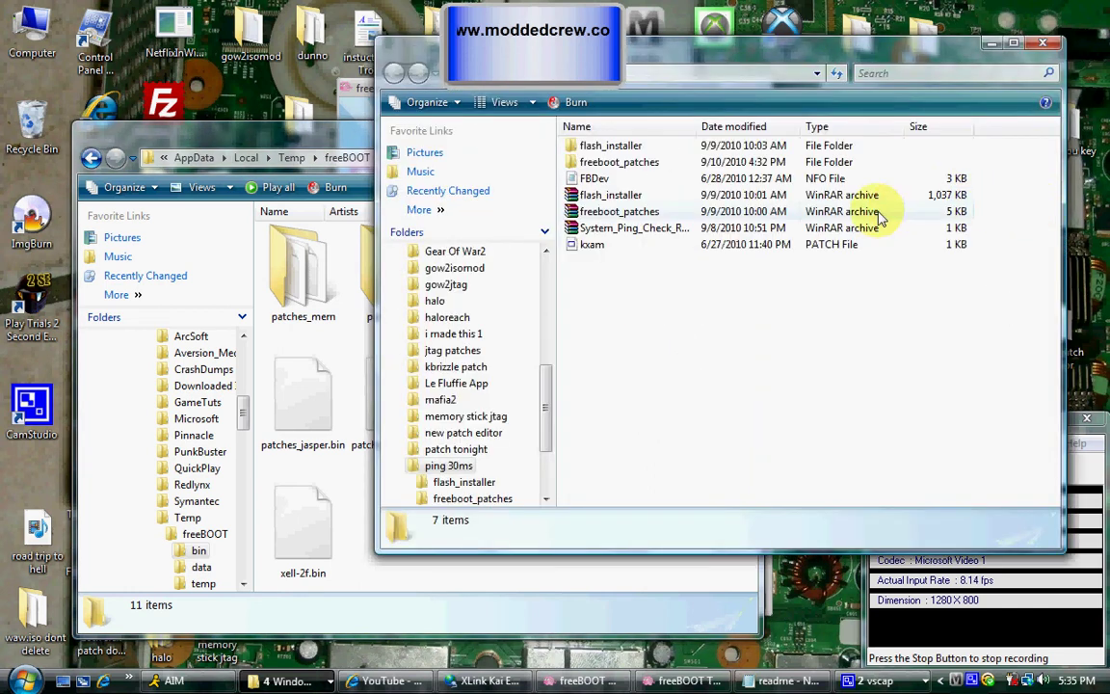
pyautogui.doubleClick(631, 161)
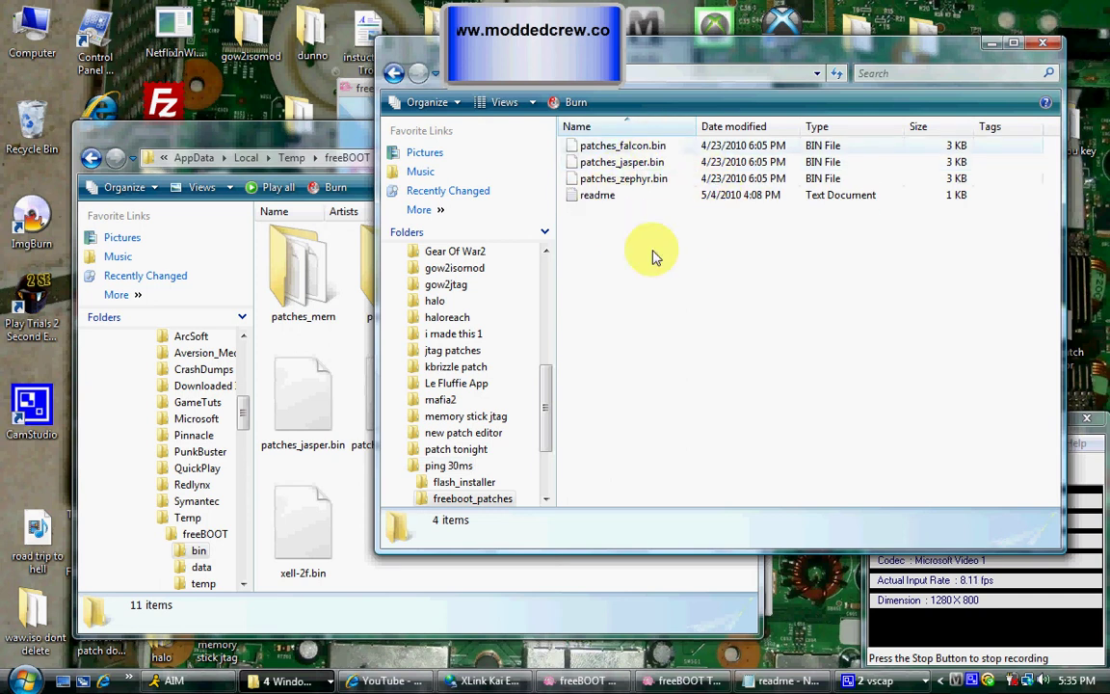
pyautogui.click(1046, 44)
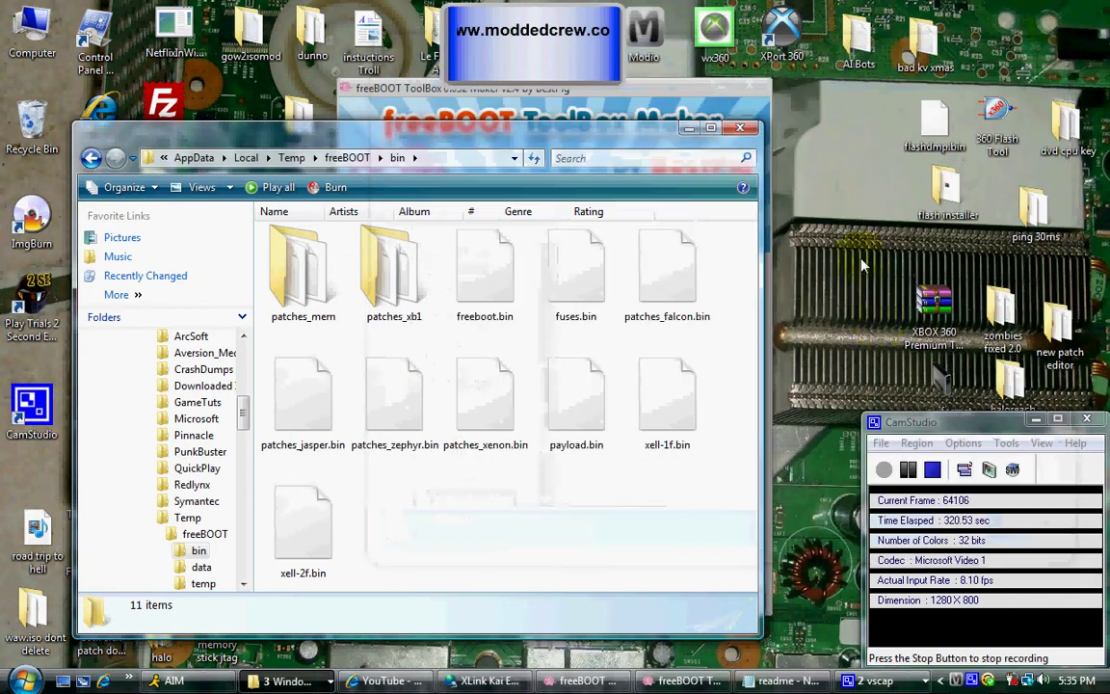
# Move patches_xenon.bin from New Folder (3)'s freeboot_patches into the freeBOOT bin folder, replacing the existing copy
pyautogui.click(908, 470)
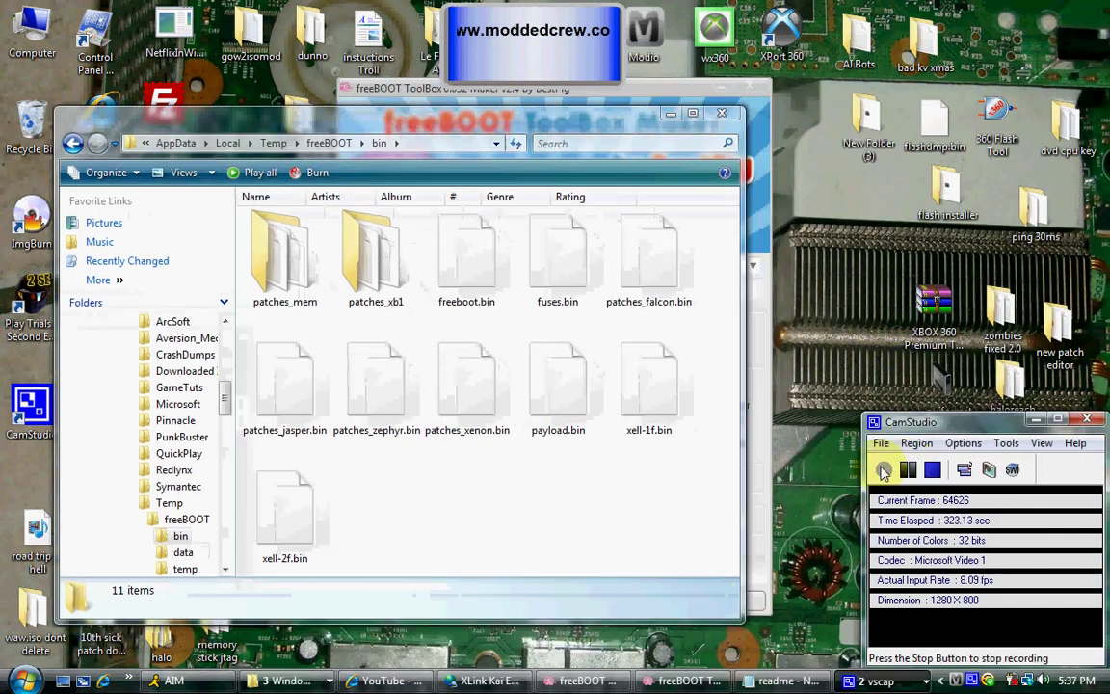
pyautogui.doubleClick(865, 120)
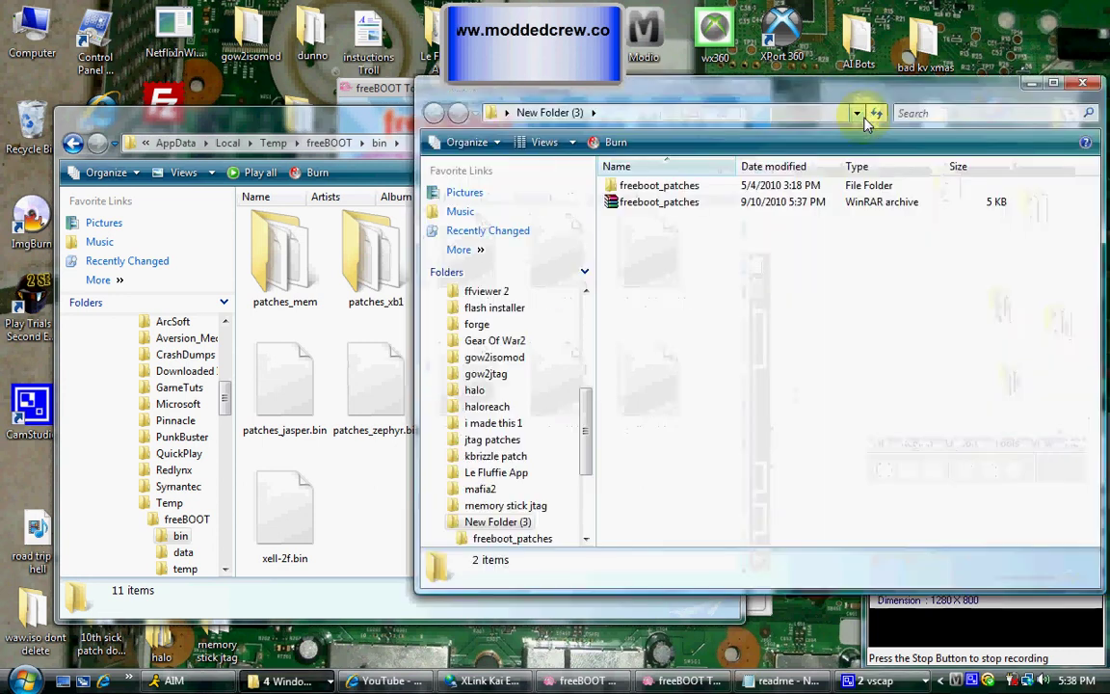
pyautogui.moveTo(722, 104); pyautogui.dragTo(941, 101)
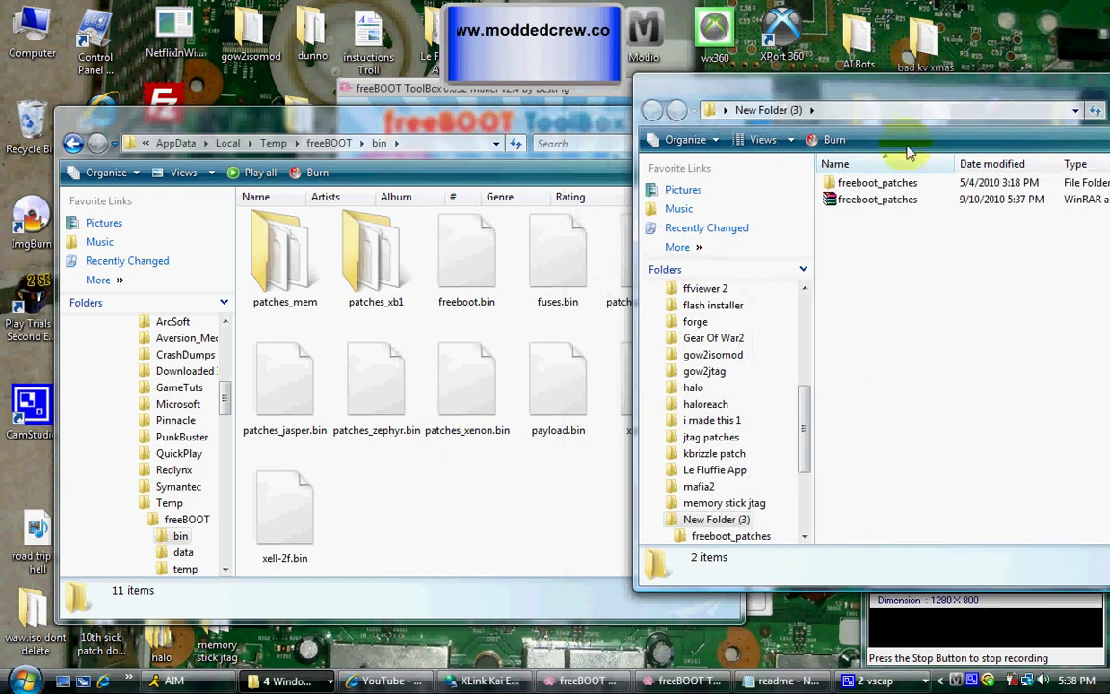
pyautogui.doubleClick(894, 185)
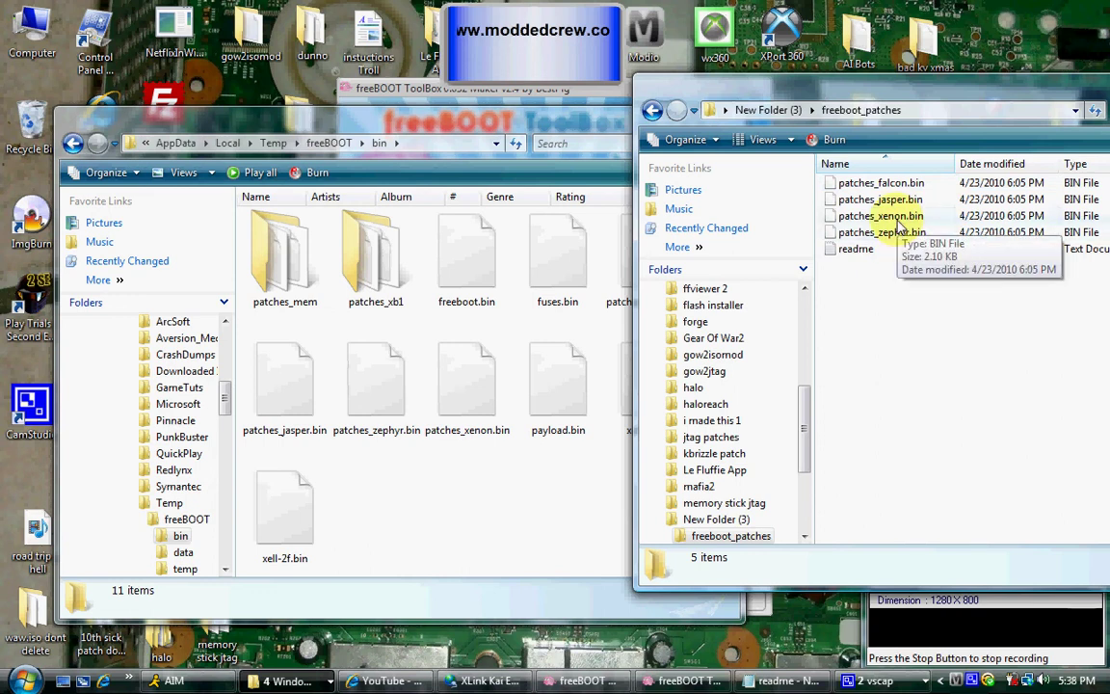
pyautogui.moveTo(899, 224); pyautogui.dragTo(446, 539)
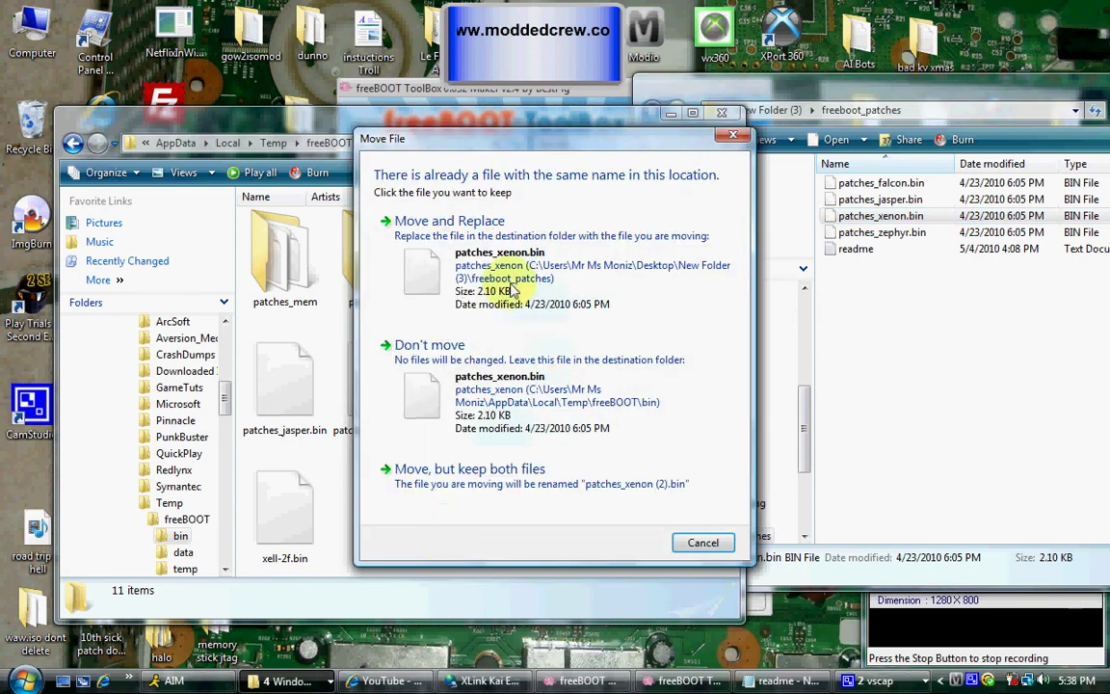
pyautogui.click(432, 274)
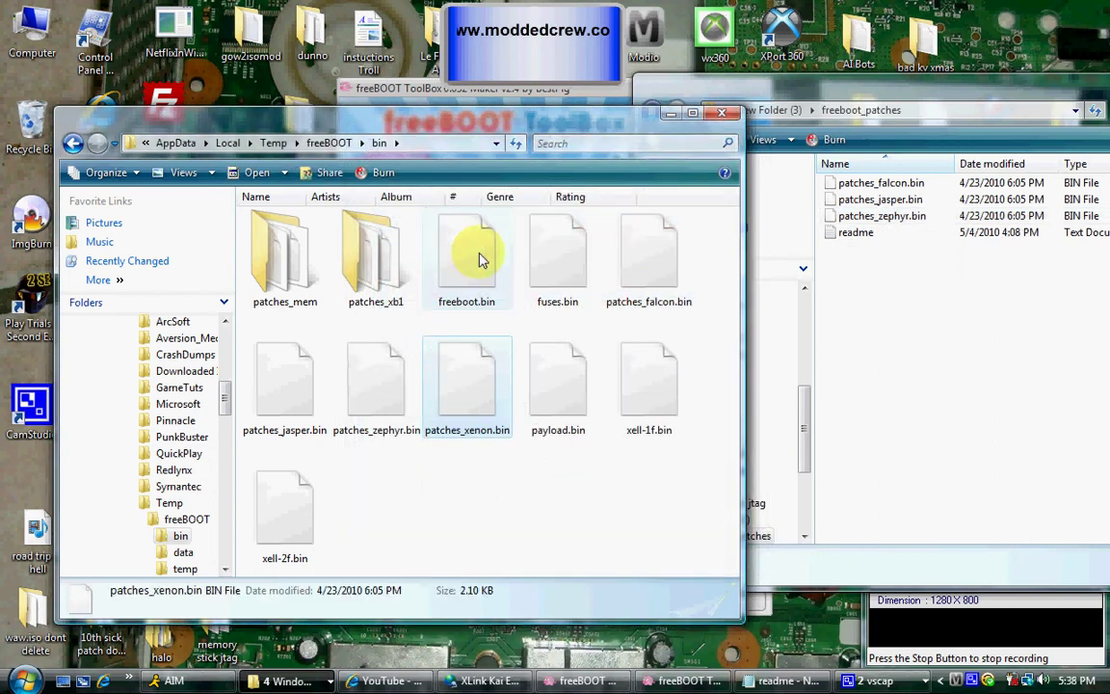
# Close the freeBOOT bin and freeboot_patches Explorer windows
pyautogui.click(721, 116)
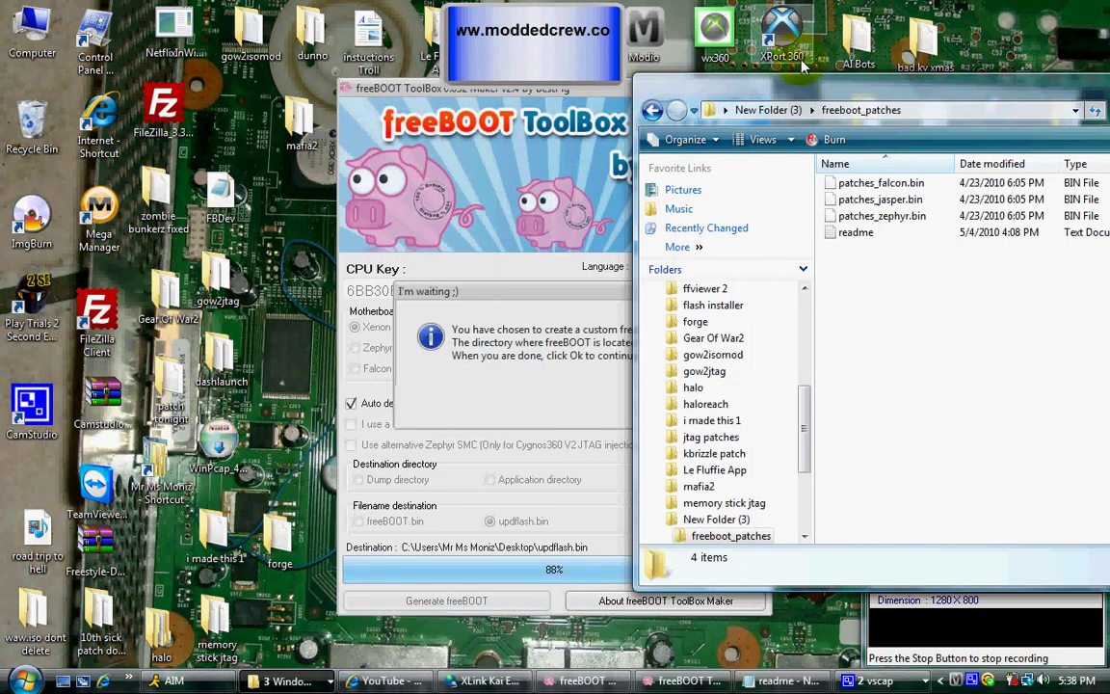
pyautogui.moveTo(796, 90); pyautogui.dragTo(539, 110)
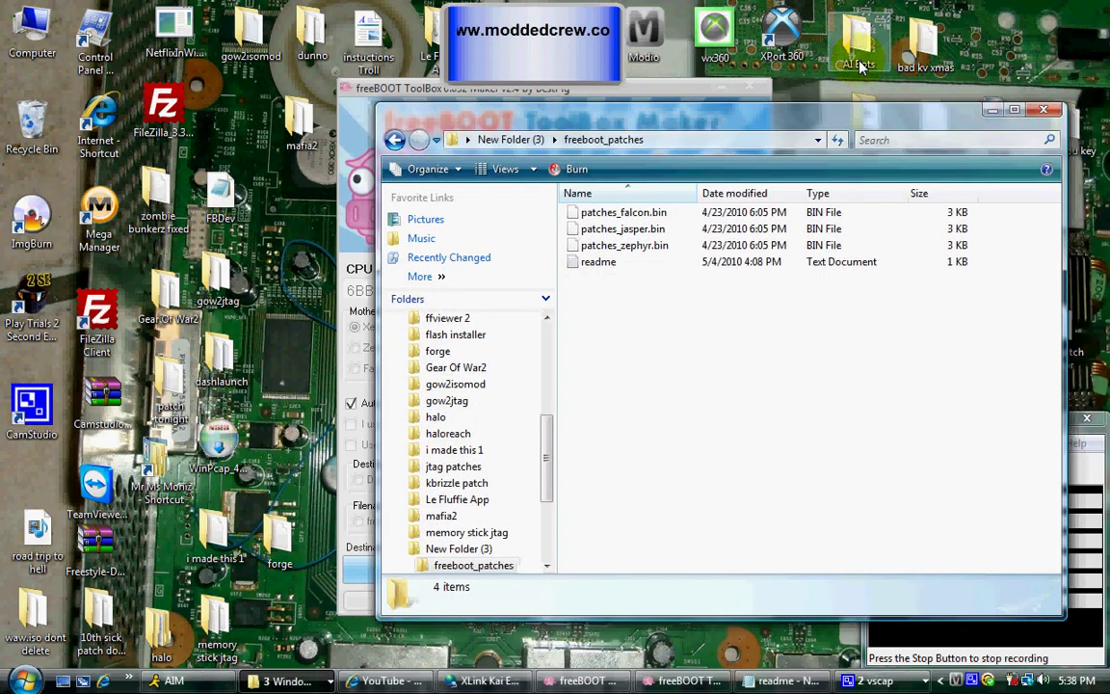
pyautogui.click(1044, 113)
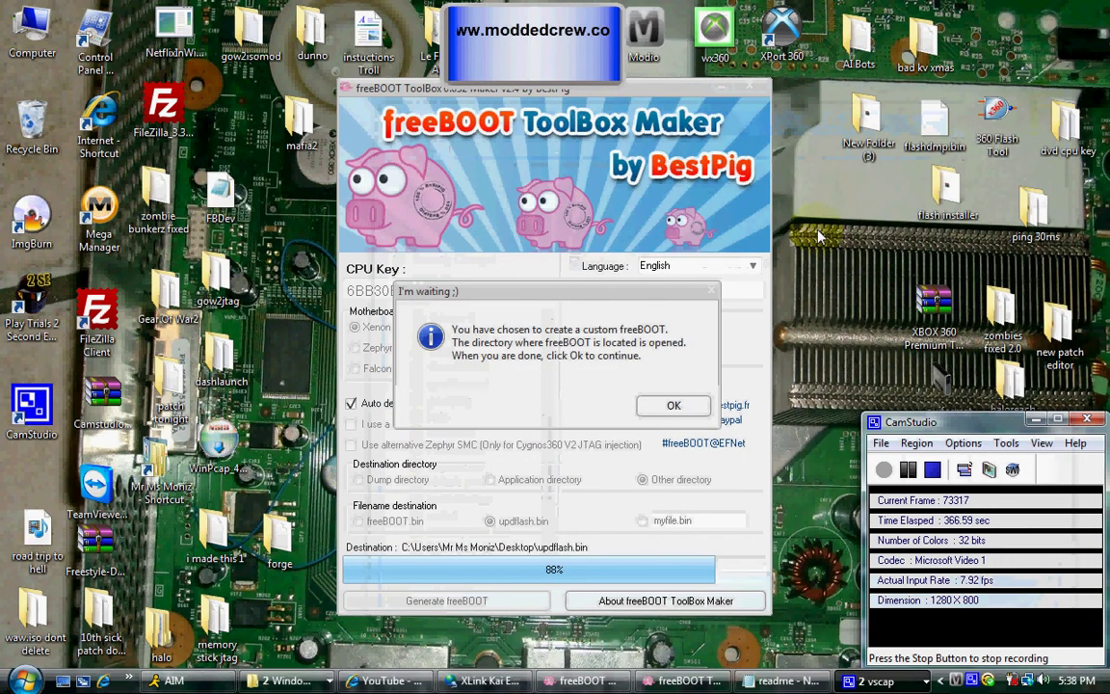
# Confirm the patches are ready, acknowledge the updflash.bin success message, and exit ToolBox Maker
pyautogui.click(674, 413)
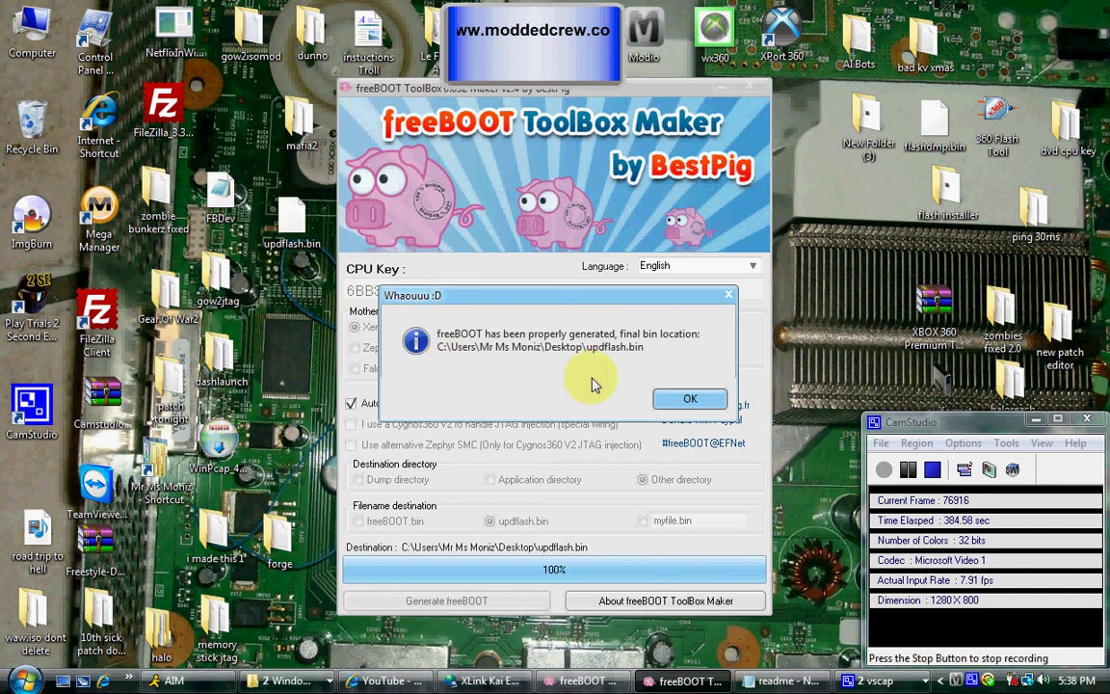
pyautogui.click(675, 400)
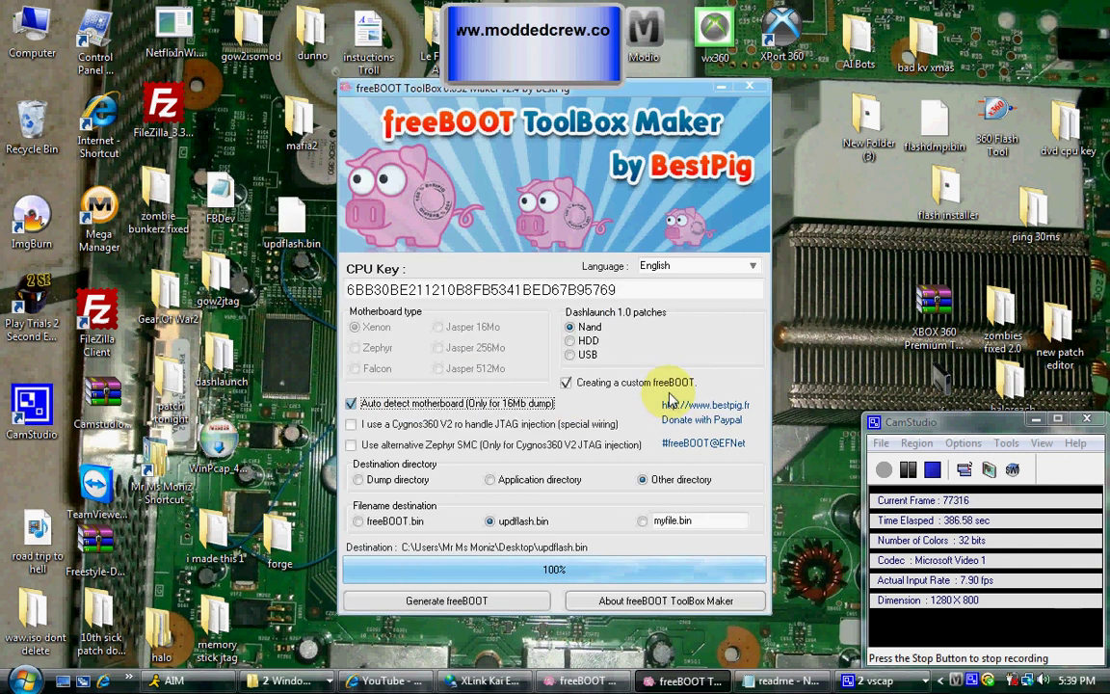
pyautogui.click(749, 90)
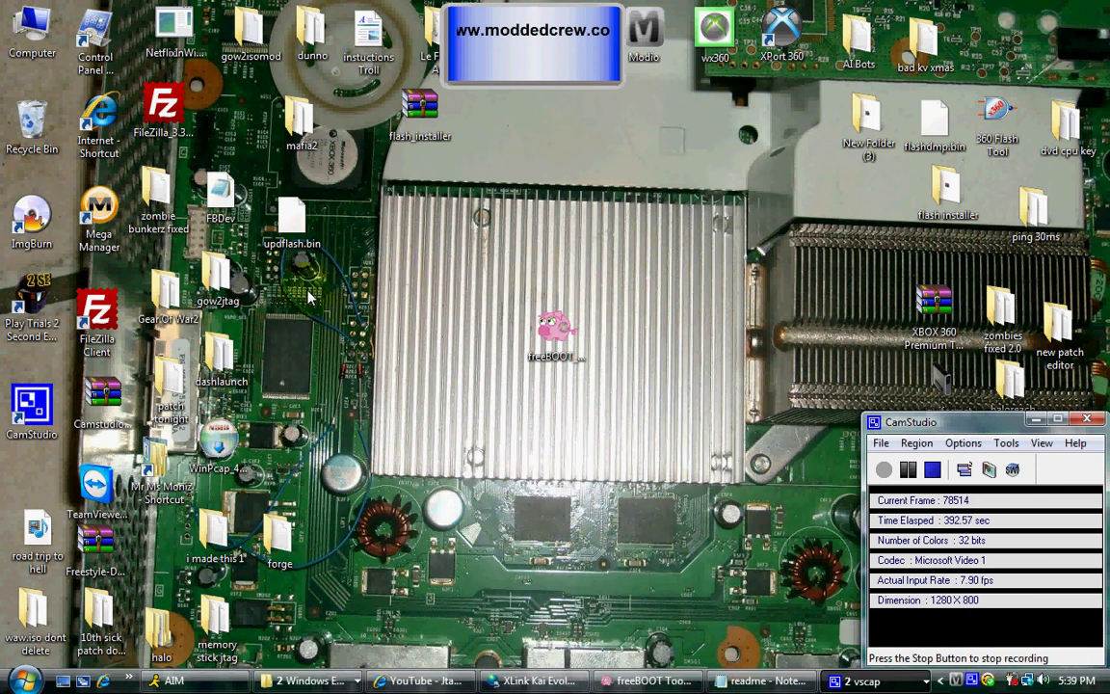
# Arrange updflash.bin and the flash installer folder side by side on the desktop
pyautogui.moveTo(291, 238); pyautogui.dragTo(315, 288)
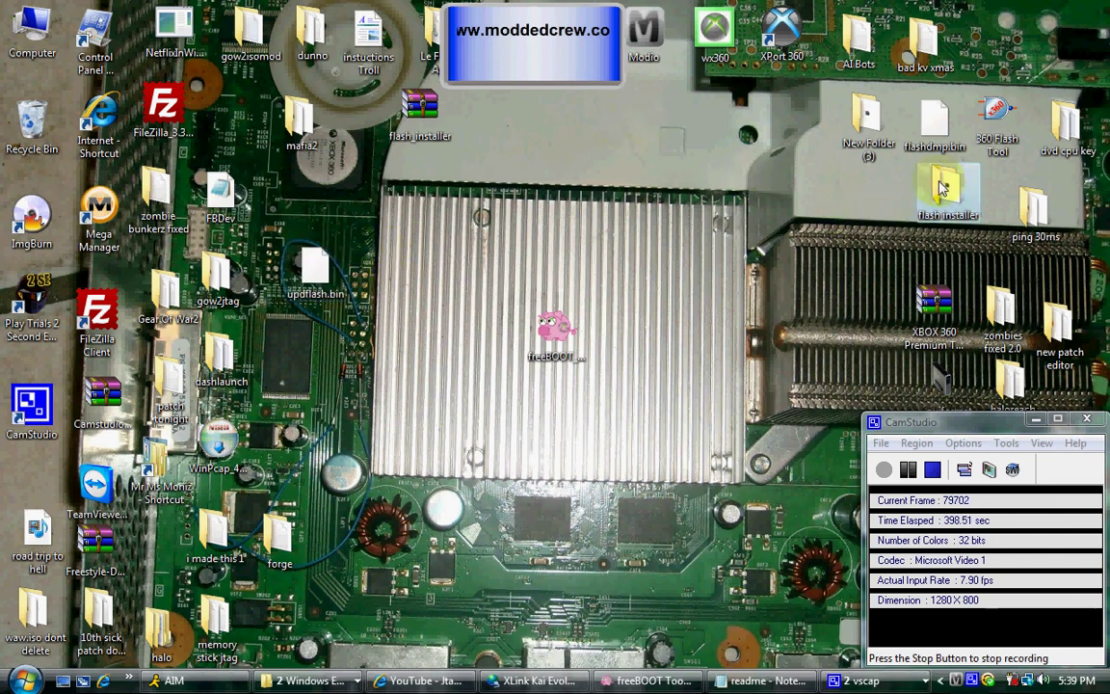
pyautogui.moveTo(947, 188); pyautogui.dragTo(711, 205)
pyautogui.moveTo(469, 291); pyautogui.dragTo(390, 268)
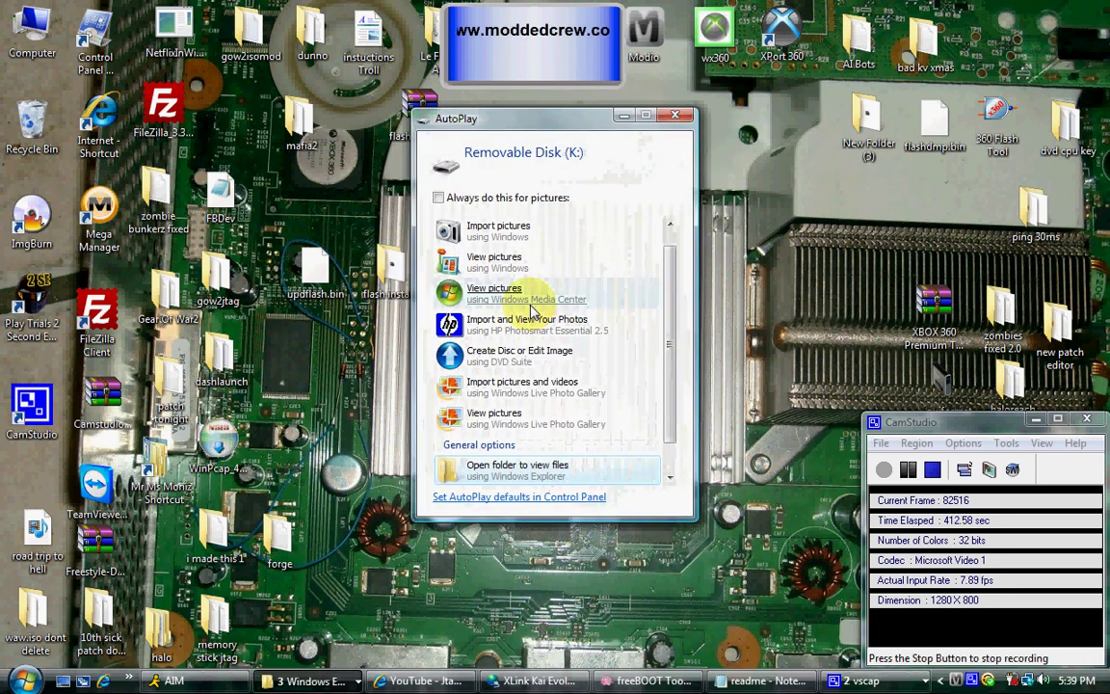
# Open Removable Disk (K:) and copy the flash installer folder and updflash.bin onto it
pyautogui.click(490, 470)
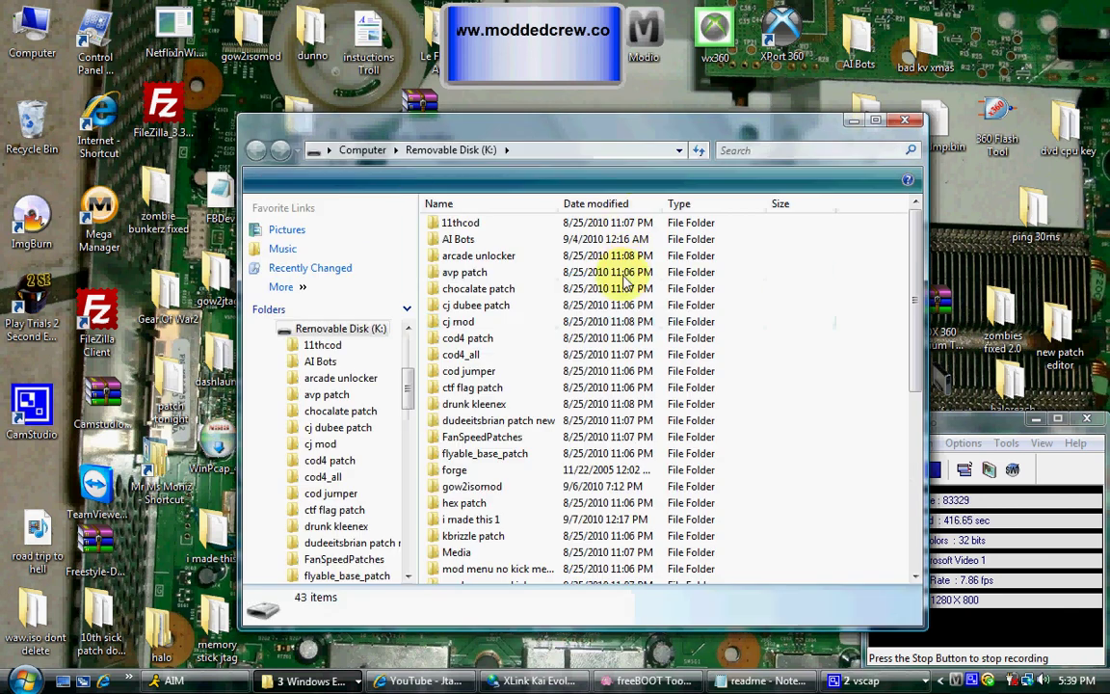
pyautogui.moveTo(618, 137); pyautogui.dragTo(818, 128)
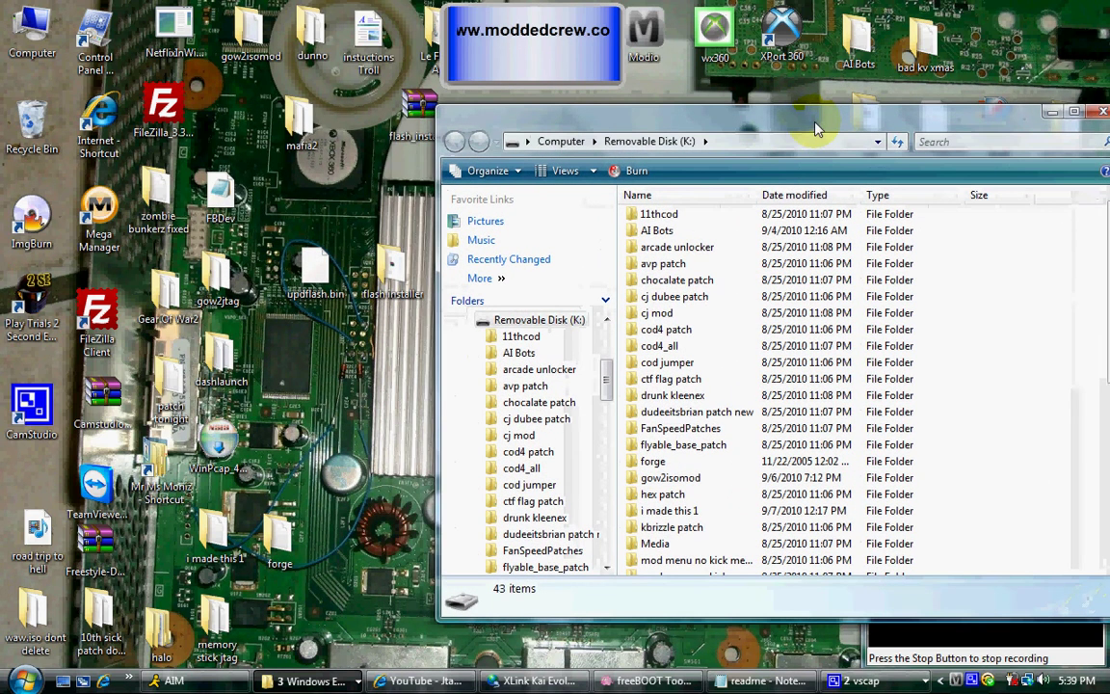
pyautogui.moveTo(388, 255); pyautogui.dragTo(968, 207)
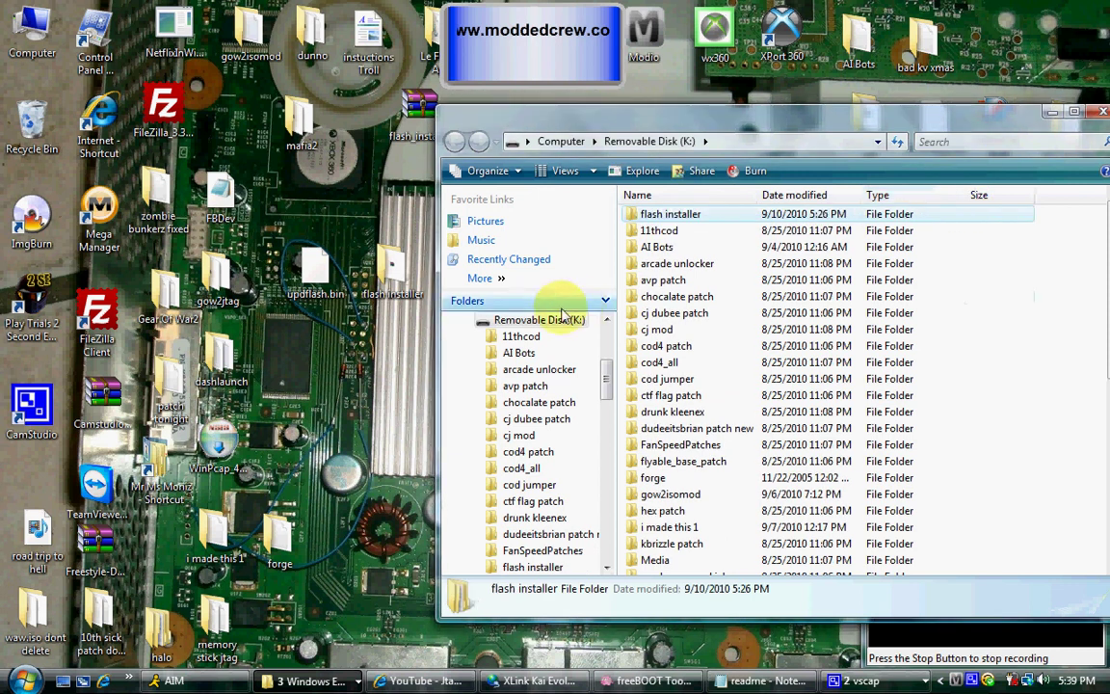
pyautogui.moveTo(398, 306); pyautogui.dragTo(999, 295)
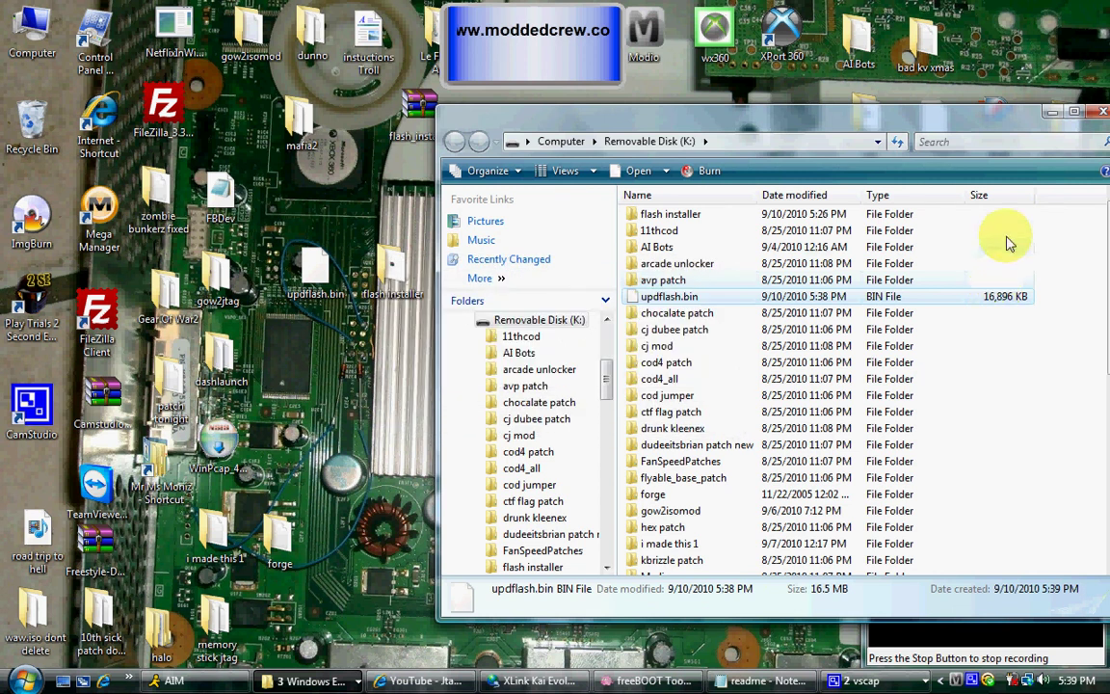
pyautogui.moveTo(1023, 123); pyautogui.dragTo(864, 130)
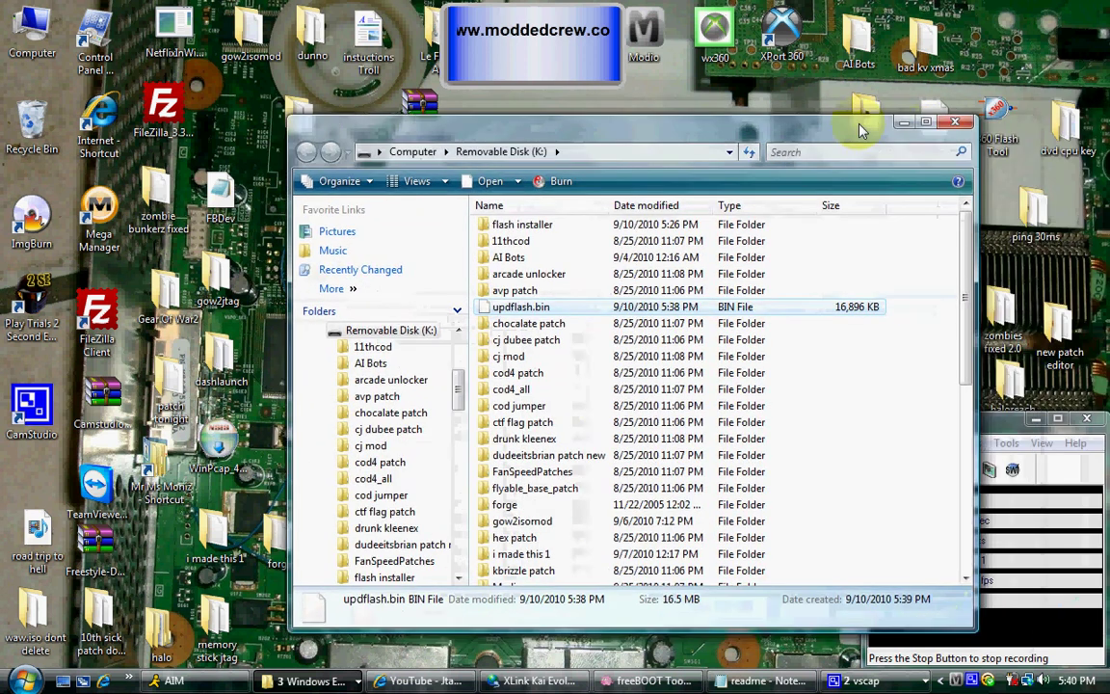
# Close the Removable Disk (K:) window holding updflash.bin and the flash installer
pyautogui.click(944, 119)
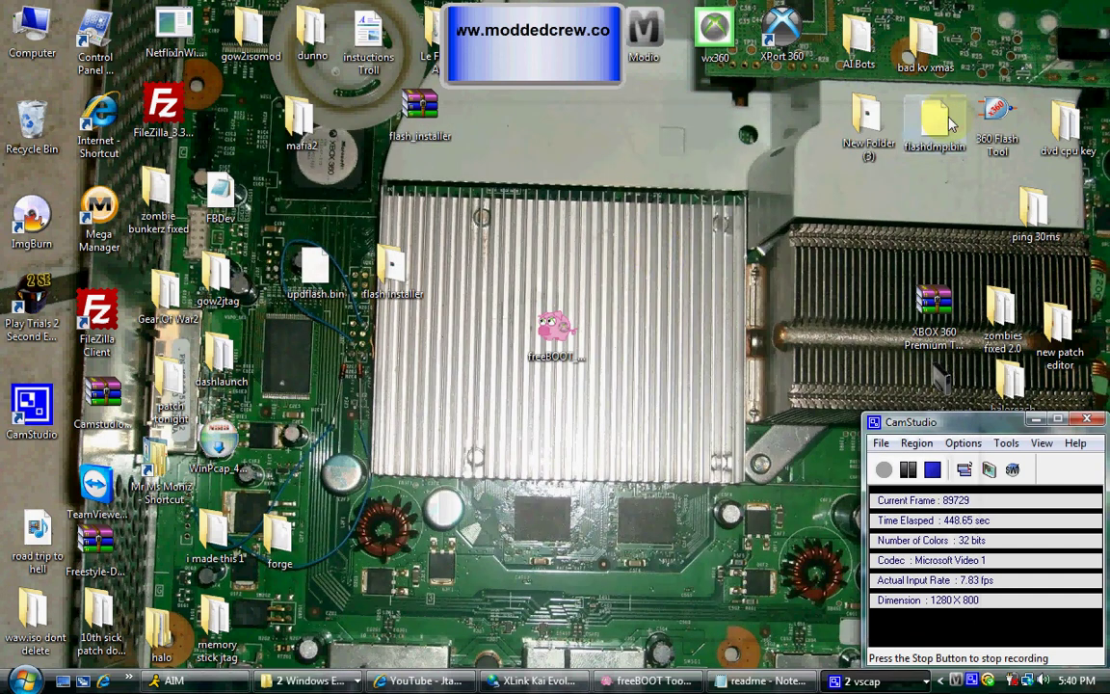